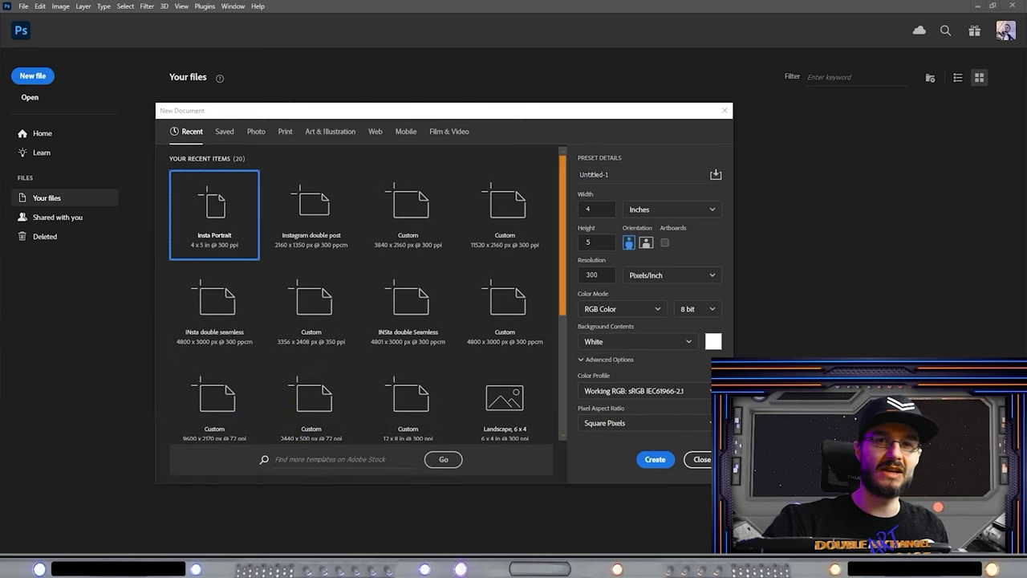
Bring the Rockman 11 artwork refe.jpg up in the Photos viewer over Photoshop's New Document dialog
{"action": "key", "text": "alt+Tab"}
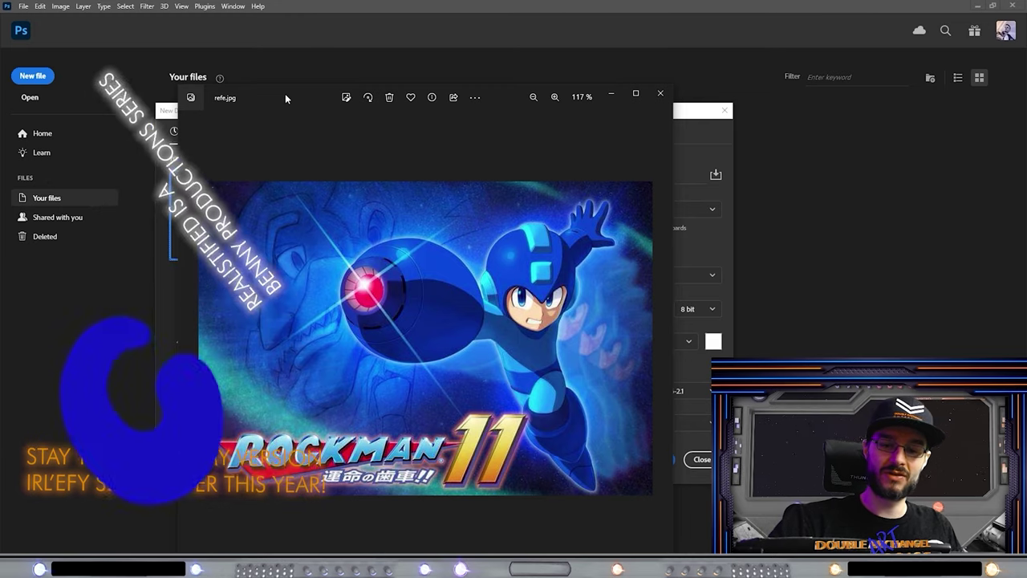
Shift the refe.jpg Photos window slightly down and left on screen
{"action": "left_click_drag", "start_coordinate": [285, 96], "coordinate": [274, 113]}
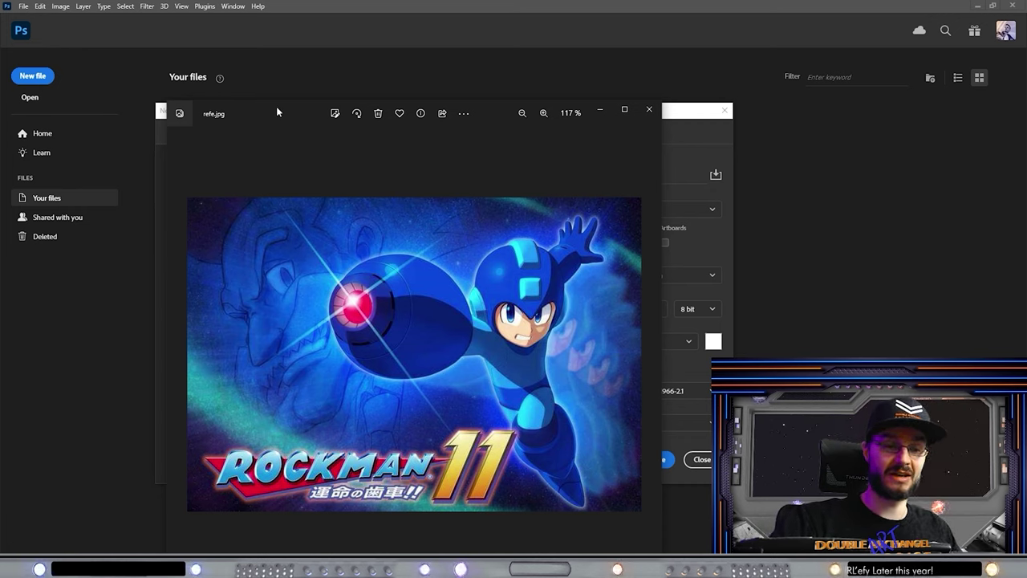
{"action": "left_click_drag", "start_coordinate": [276, 106], "coordinate": [265, 124]}
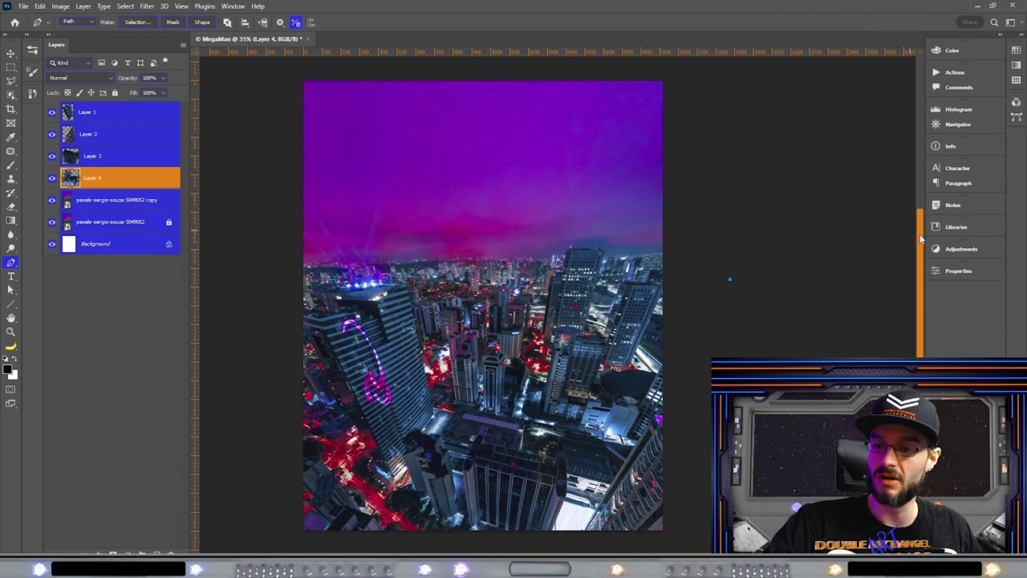
Place the Sci Fi Cyberpunk Building library asset at 87.11% scale among the central towers
{"action": "left_click", "coordinate": [955, 227]}
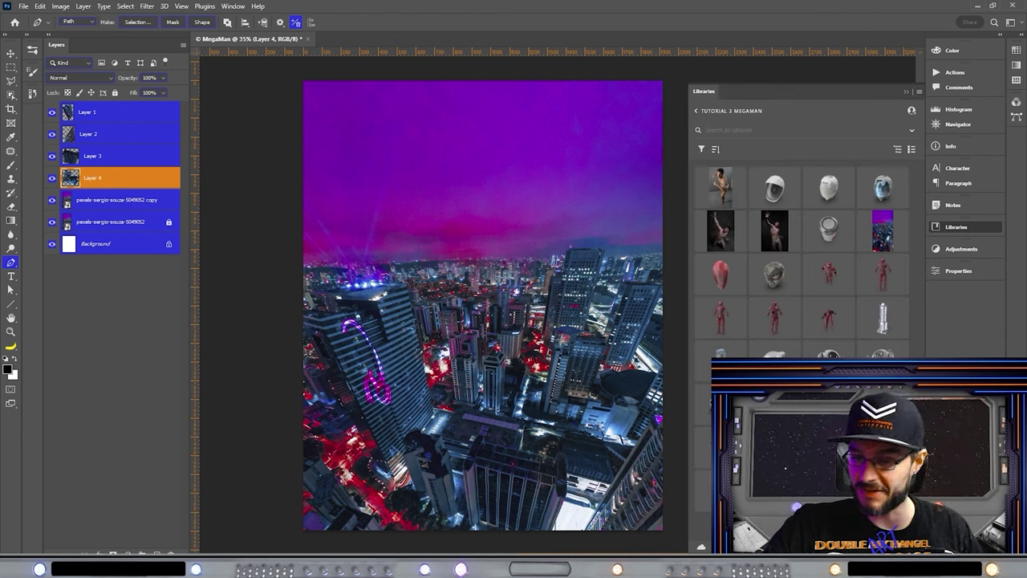
{"action": "left_click", "coordinate": [871, 327]}
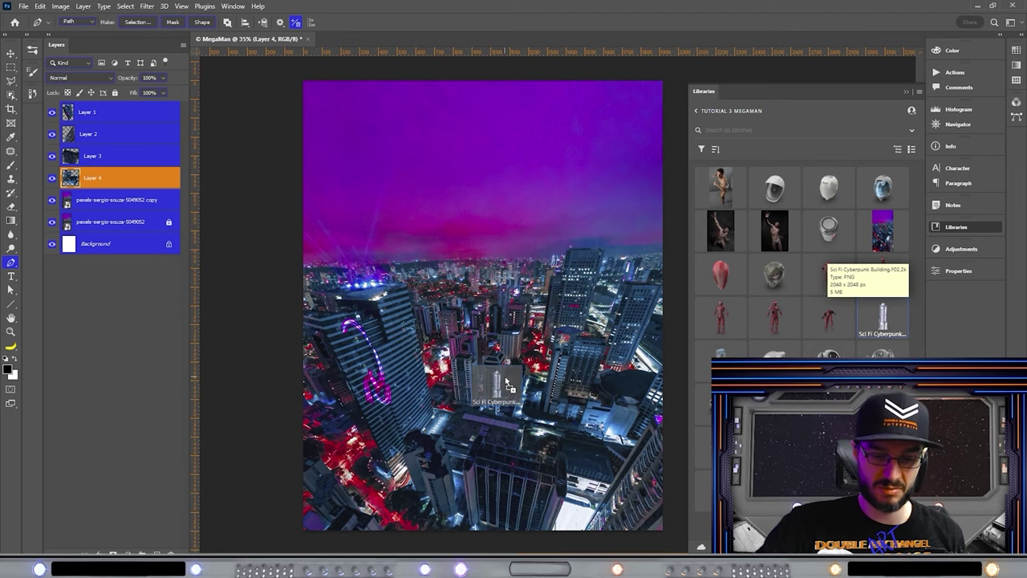
{"action": "left_click_drag", "start_coordinate": [882, 317], "coordinate": [483, 305]}
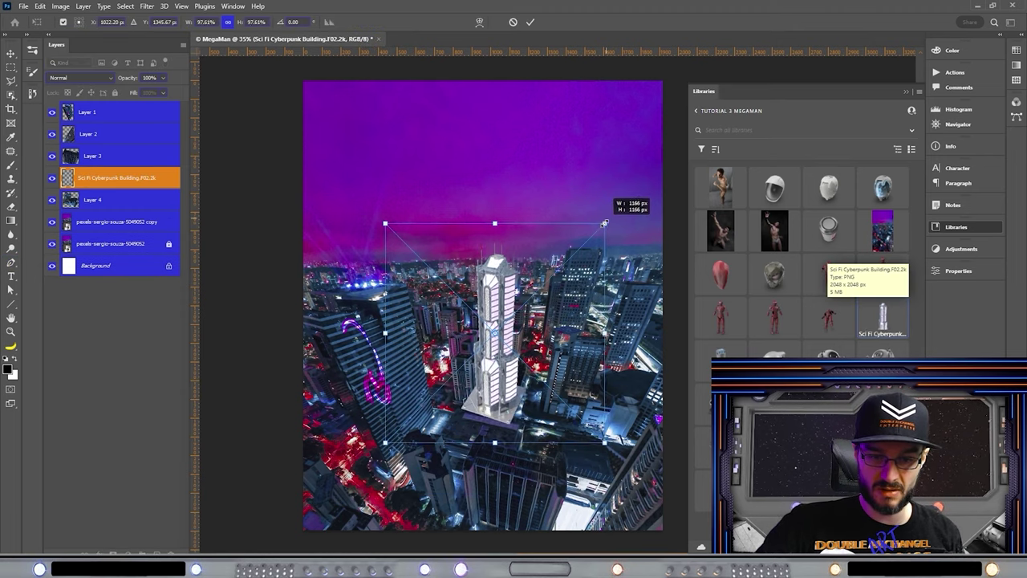
{"action": "left_click_drag", "start_coordinate": [607, 217], "coordinate": [595, 231]}
{"action": "left_click_drag", "start_coordinate": [482, 316], "coordinate": [500, 338]}
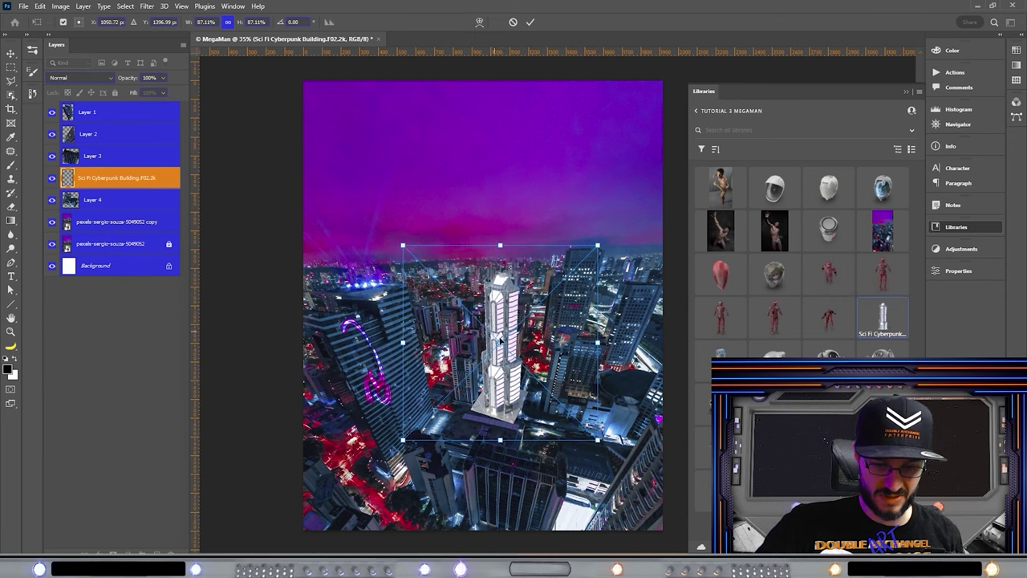
{"action": "scroll", "coordinate": [520, 438], "scroll_direction": "up", "scroll_amount": 3}
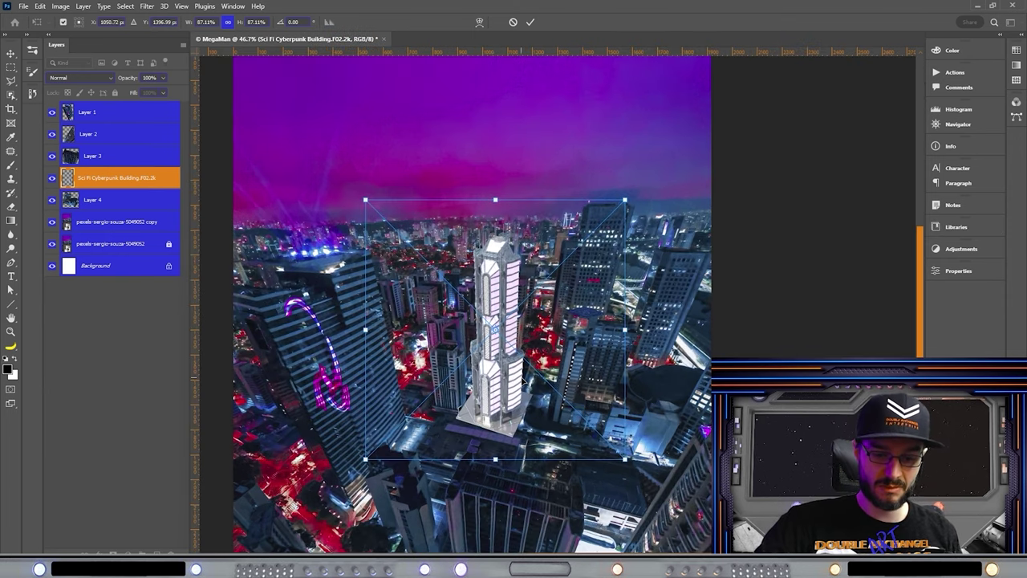
{"action": "mouse_move", "coordinate": [499, 348]}
{"action": "left_mouse_down"}
{"action": "mouse_move", "coordinate": [510, 357]}
{"action": "mouse_move", "coordinate": [503, 367]}
{"action": "left_mouse_up"}
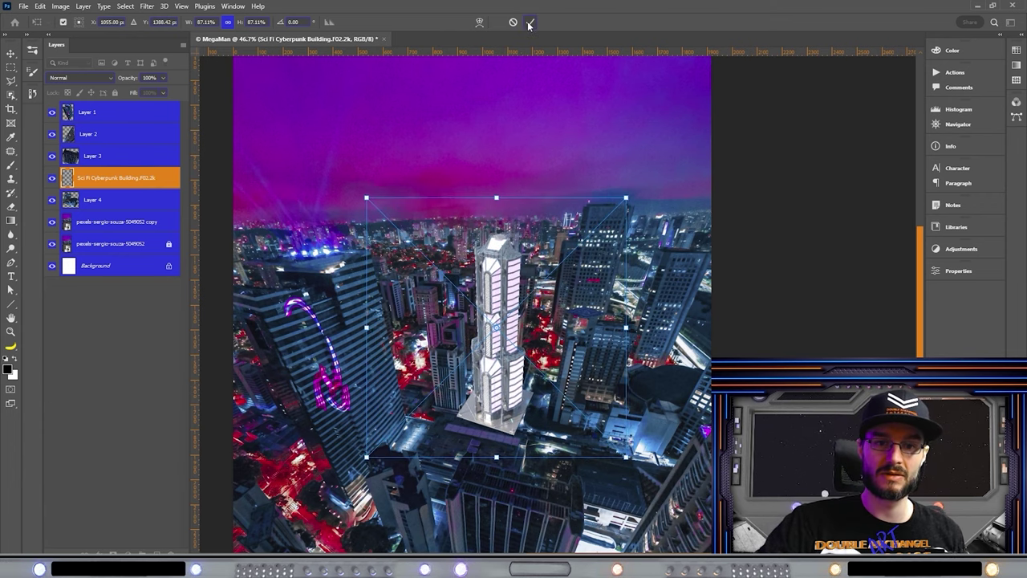
Rasterize the sci-fi building layer
{"action": "right_click", "coordinate": [66, 113]}
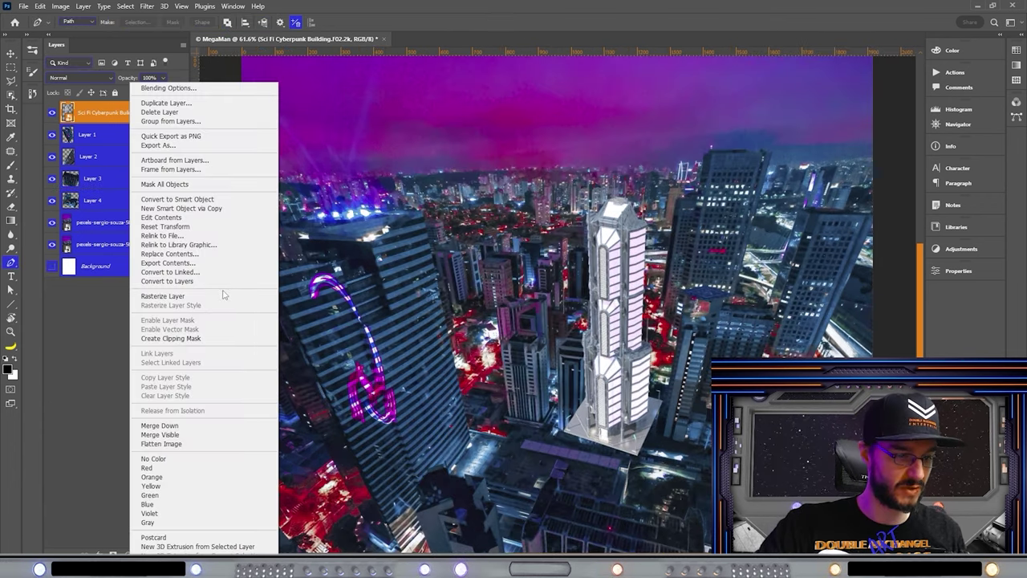
{"action": "left_click", "coordinate": [222, 295]}
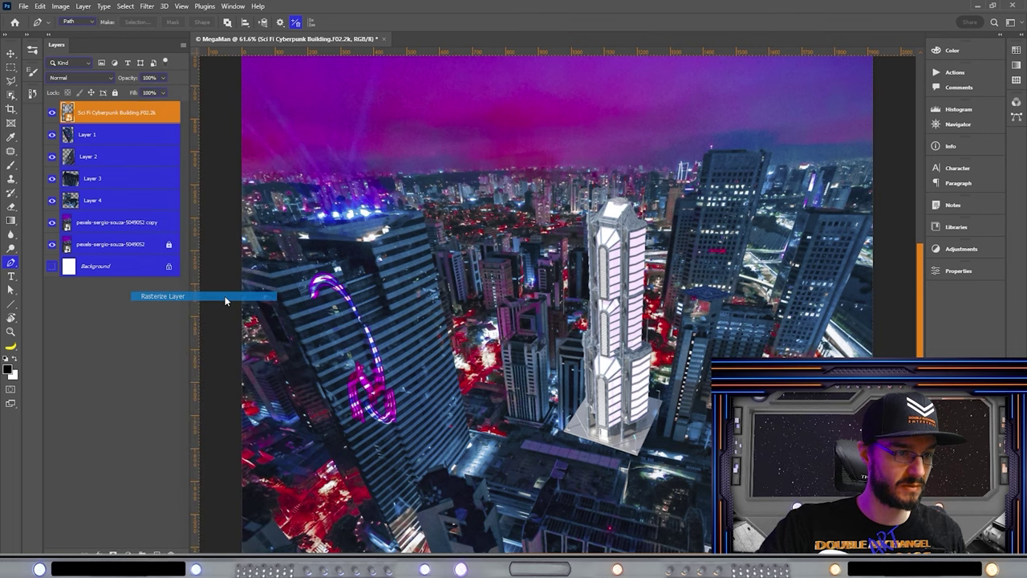
{"action": "left_click", "coordinate": [11, 67]}
Start a Perspective Warp and fit the grid's corners around the tower's base
{"action": "left_click", "coordinate": [39, 6]}
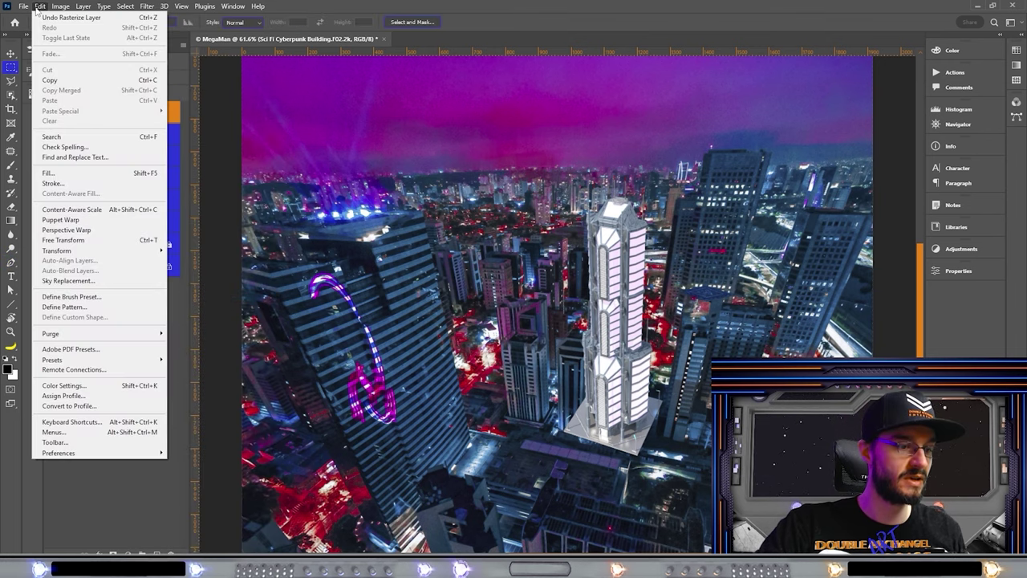
{"action": "left_click", "coordinate": [109, 231]}
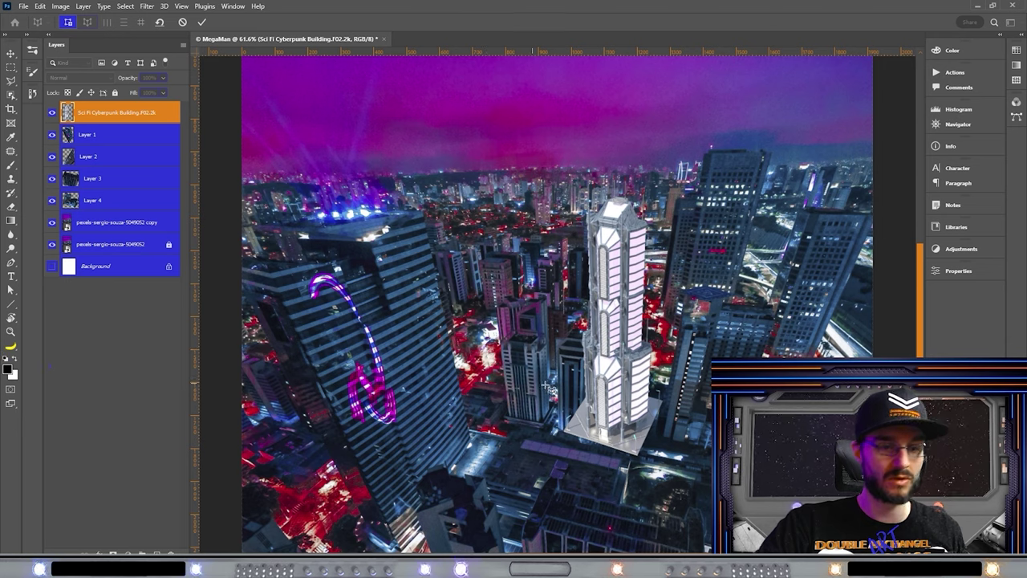
{"action": "scroll", "coordinate": [706, 480], "scroll_direction": "up", "scroll_amount": 3}
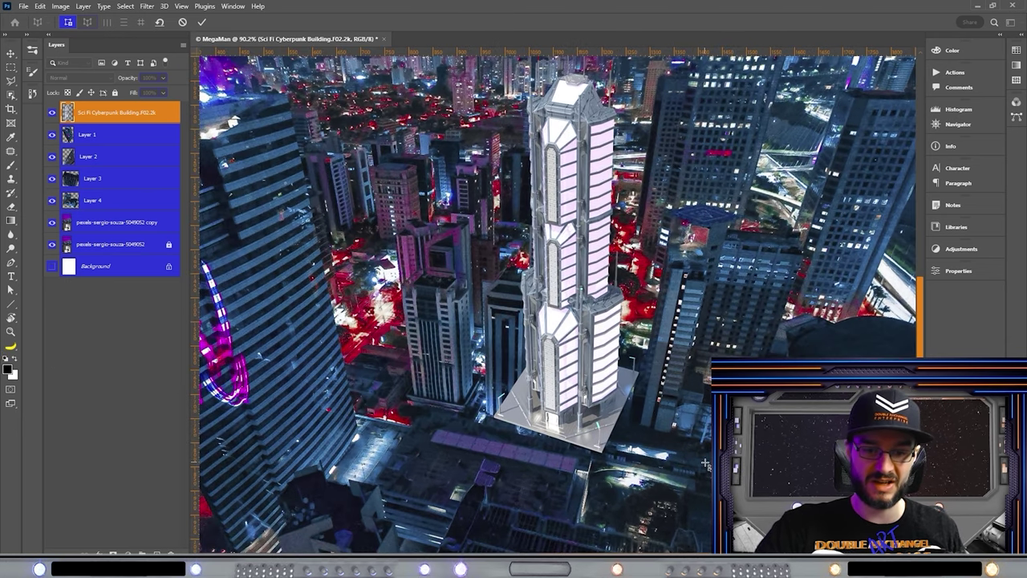
{"action": "left_click_drag", "start_coordinate": [491, 413], "coordinate": [633, 368]}
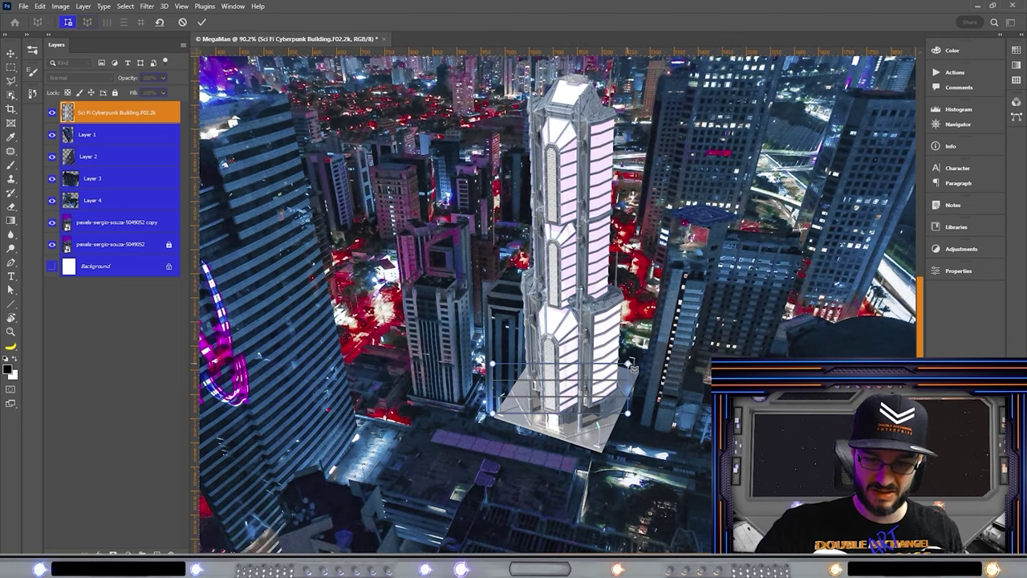
{"action": "left_click_drag", "start_coordinate": [629, 414], "coordinate": [600, 452]}
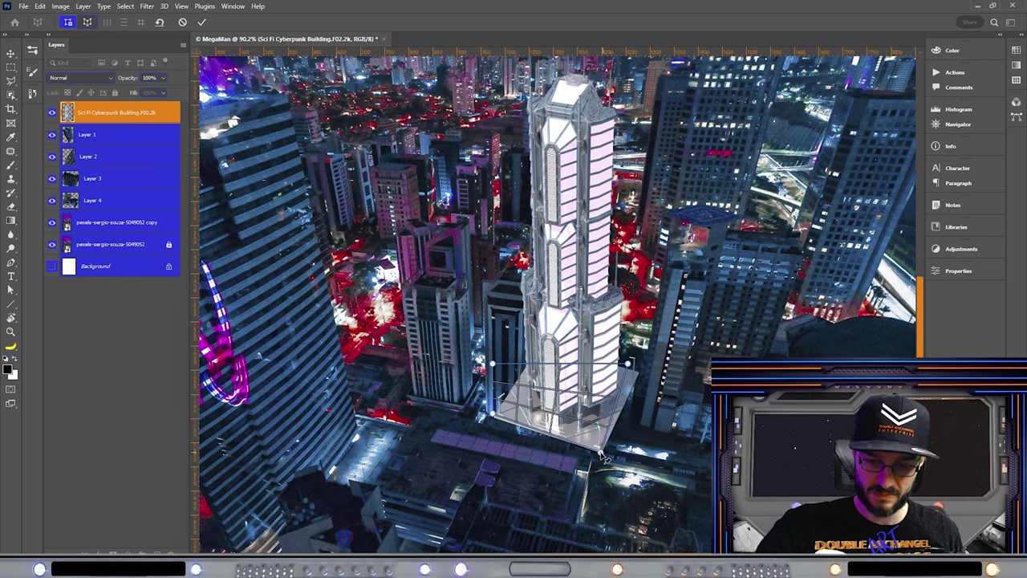
{"action": "left_click_drag", "start_coordinate": [630, 365], "coordinate": [639, 372]}
{"action": "left_click_drag", "start_coordinate": [495, 368], "coordinate": [545, 349]}
{"action": "left_click_drag", "start_coordinate": [493, 416], "coordinate": [496, 421]}
Stretch the perspective grid up so its top corners enclose the whole tower
{"action": "scroll", "coordinate": [557, 304], "scroll_direction": "up", "scroll_amount": 3}
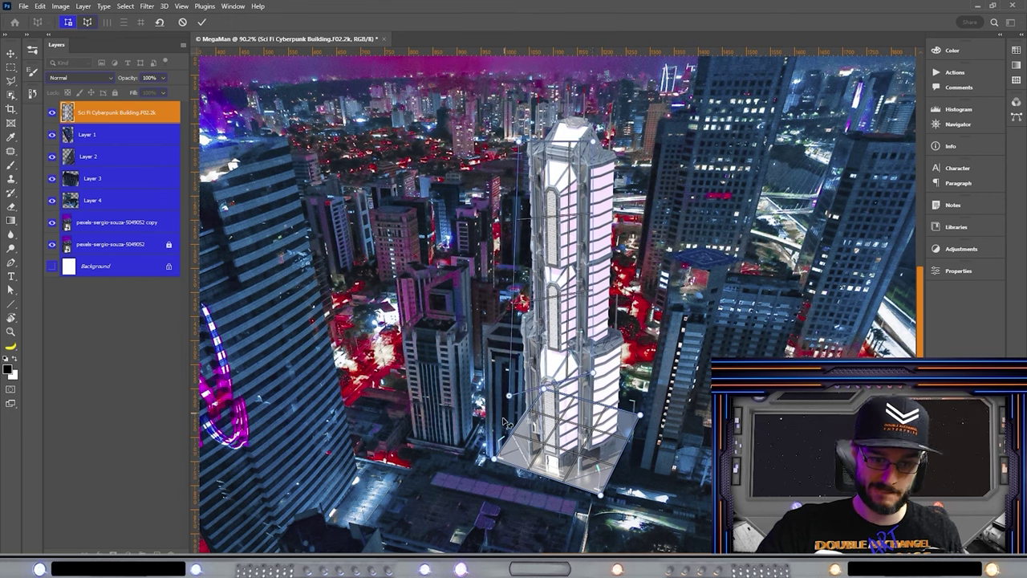
{"action": "mouse_move", "coordinate": [509, 394]}
{"action": "left_mouse_down"}
{"action": "mouse_move", "coordinate": [527, 398]}
{"action": "mouse_move", "coordinate": [502, 389]}
{"action": "left_mouse_up"}
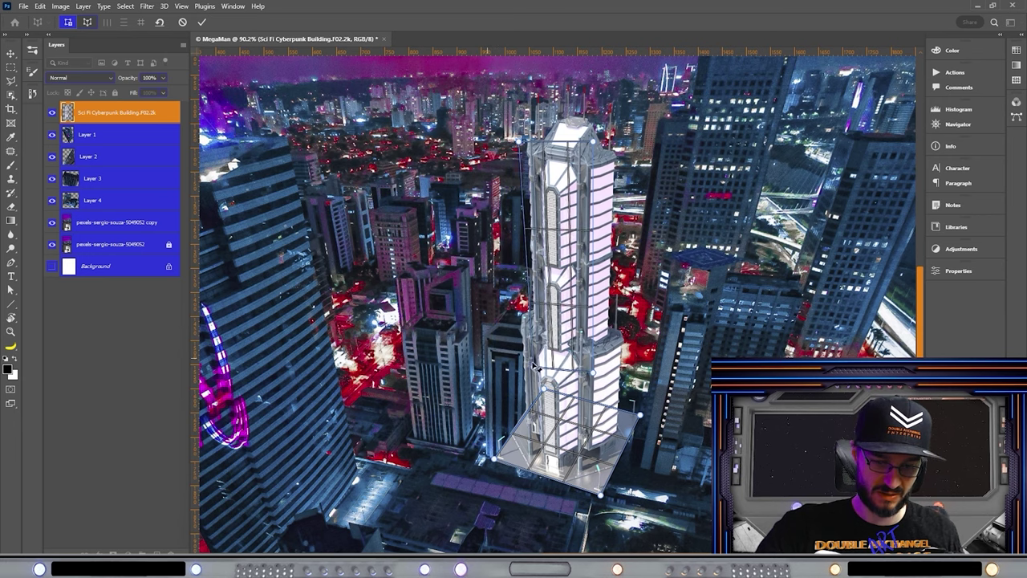
{"action": "left_click_drag", "start_coordinate": [597, 147], "coordinate": [646, 143]}
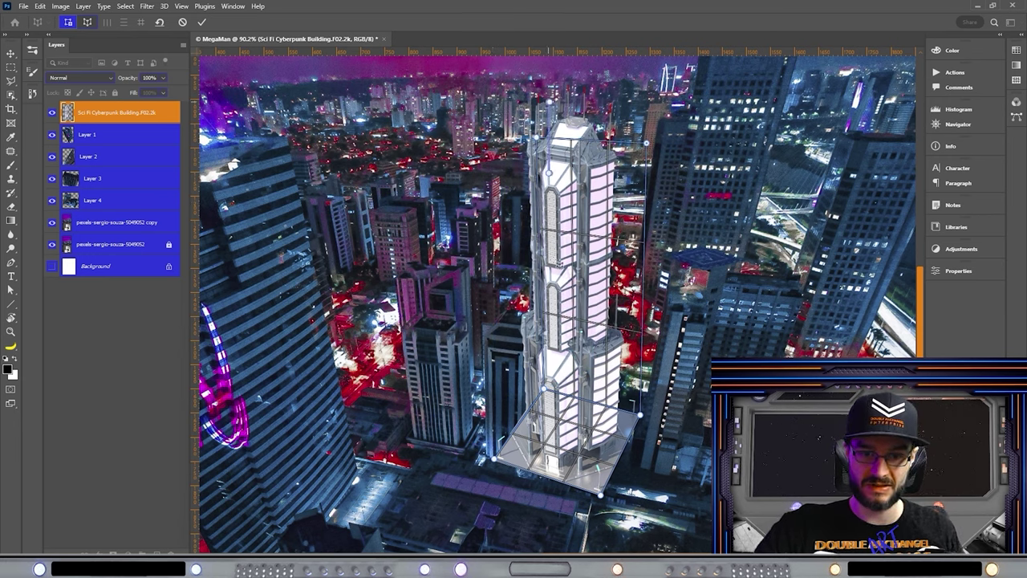
{"action": "left_click_drag", "start_coordinate": [423, 119], "coordinate": [503, 144]}
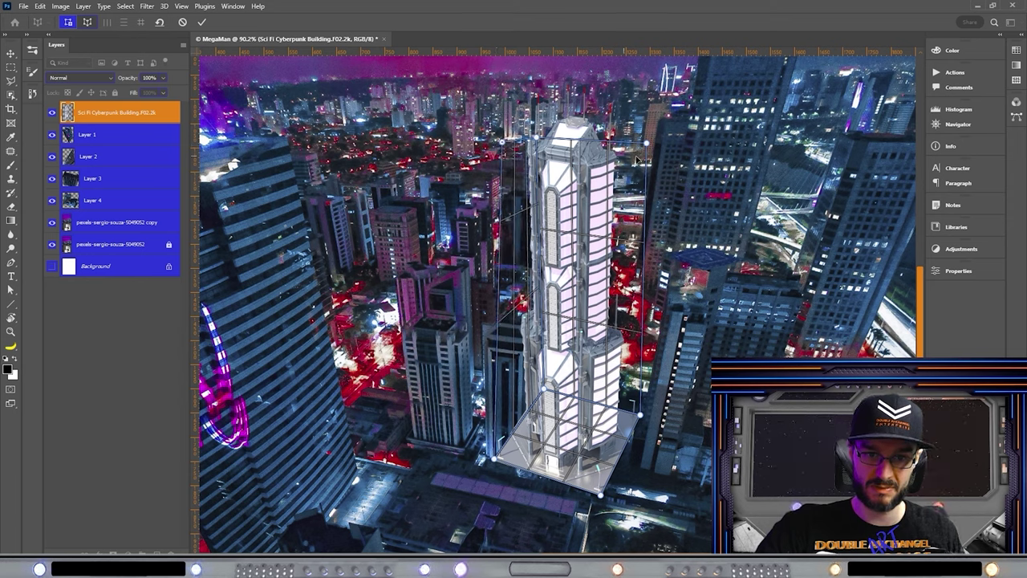
{"action": "left_click_drag", "start_coordinate": [647, 146], "coordinate": [625, 138]}
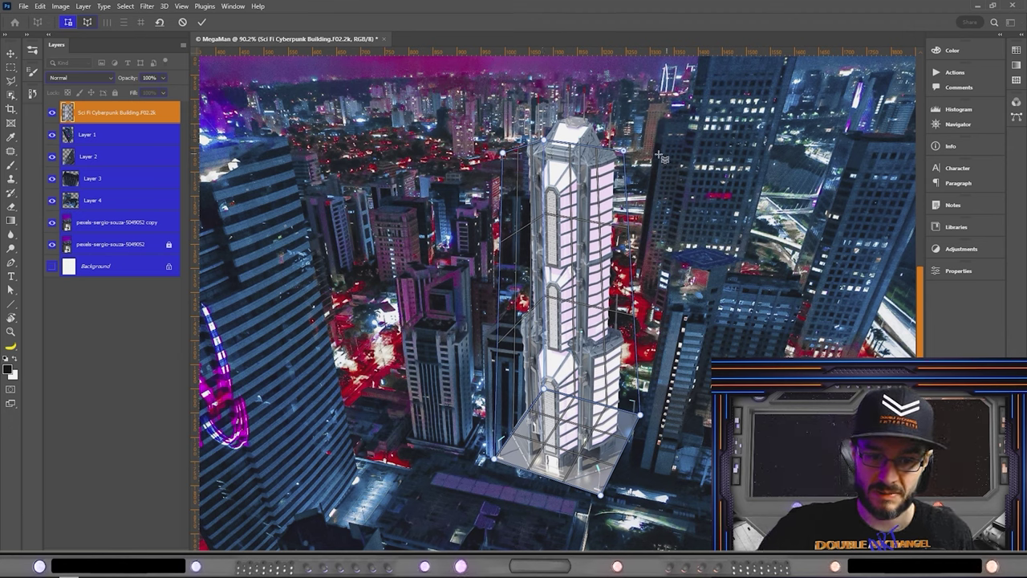
{"action": "left_click_drag", "start_coordinate": [551, 148], "coordinate": [510, 159]}
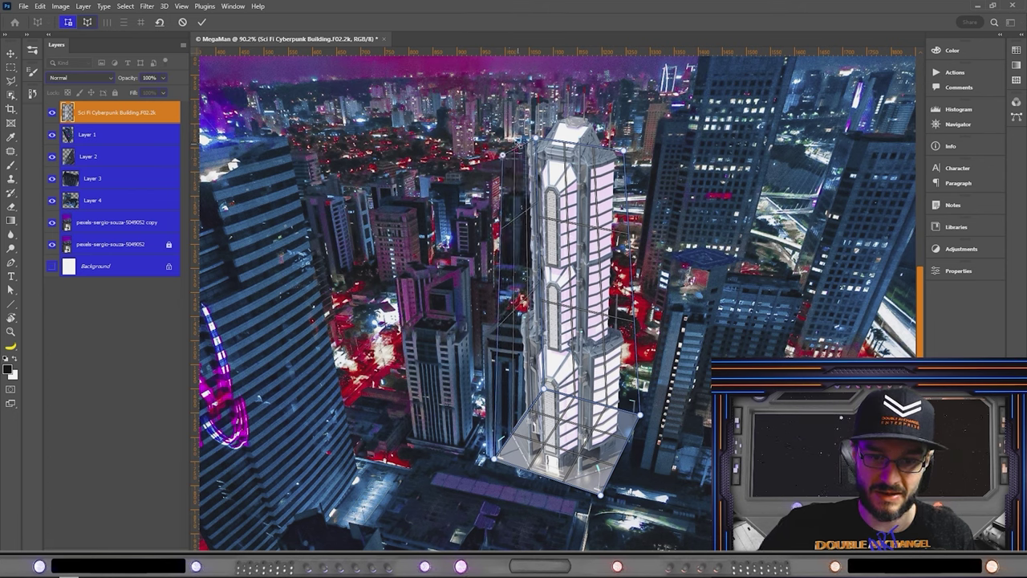
In Warp mode, drag the corner pins to tilt the tower narrower and taller, then commit
{"action": "left_click", "coordinate": [87, 22]}
{"action": "left_click_drag", "start_coordinate": [600, 497], "coordinate": [597, 487]}
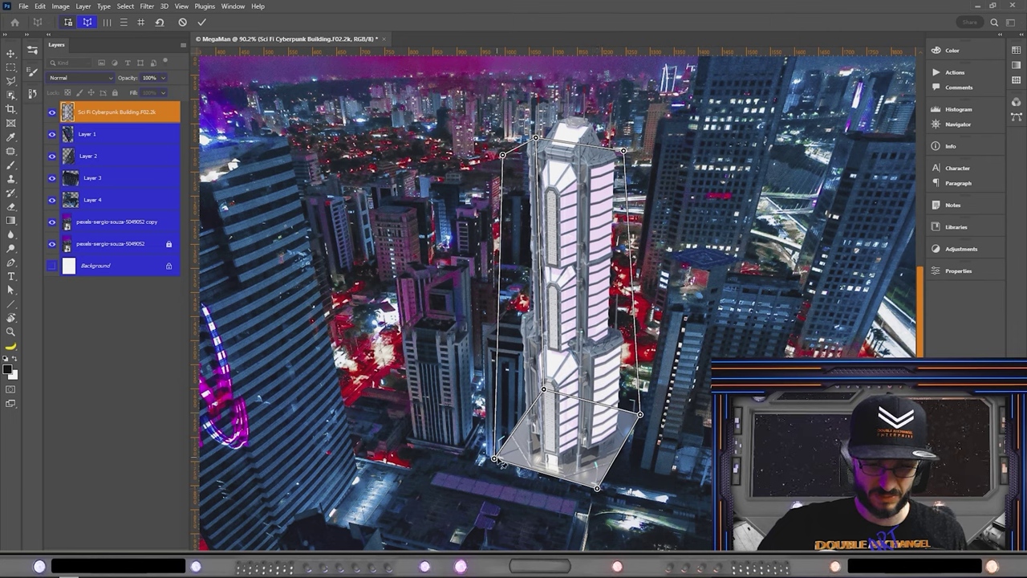
{"action": "left_click_drag", "start_coordinate": [495, 464], "coordinate": [458, 461]}
{"action": "left_click_drag", "start_coordinate": [639, 414], "coordinate": [597, 408]}
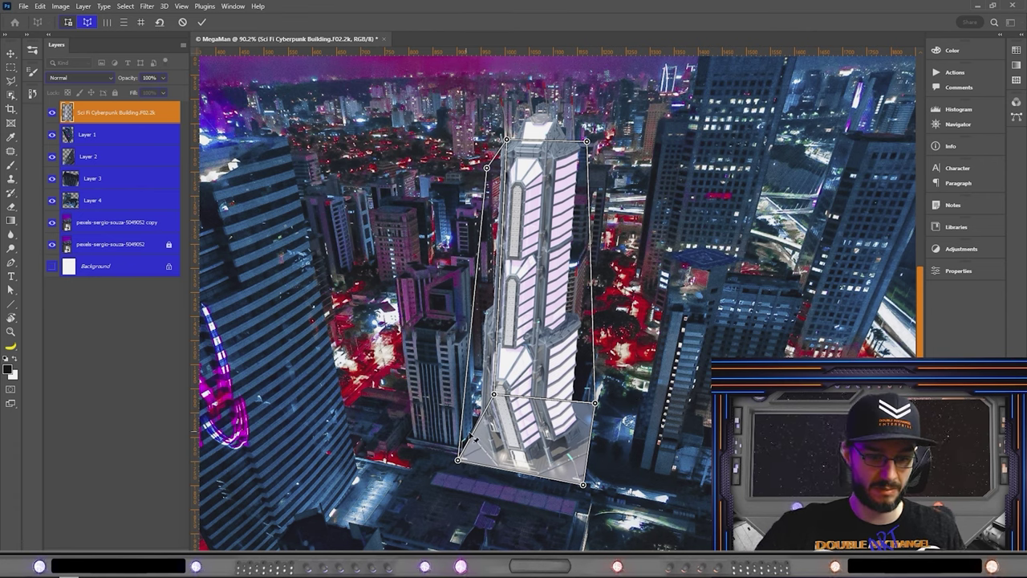
{"action": "left_click_drag", "start_coordinate": [458, 463], "coordinate": [468, 463]}
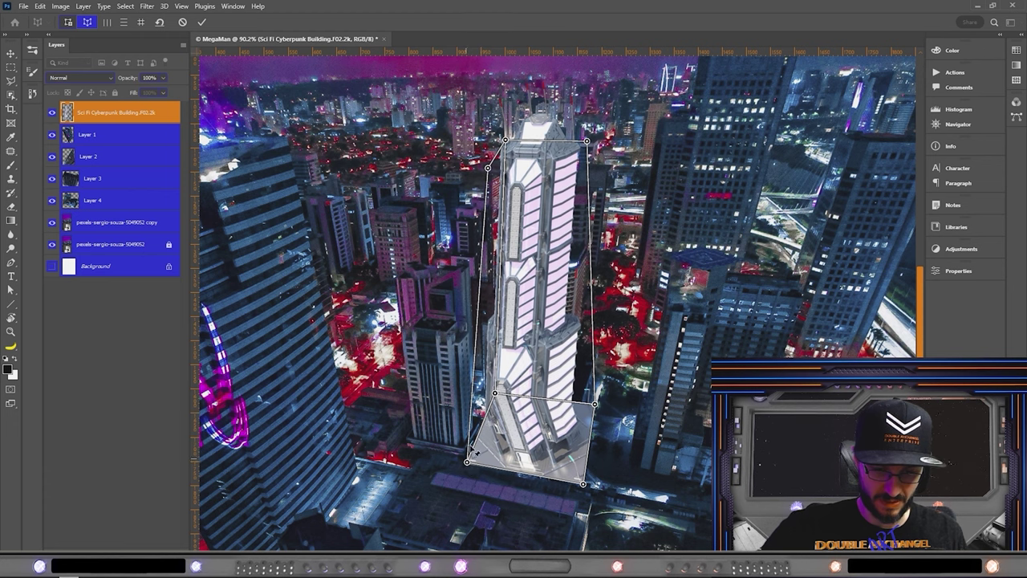
{"action": "key", "text": "Return"}
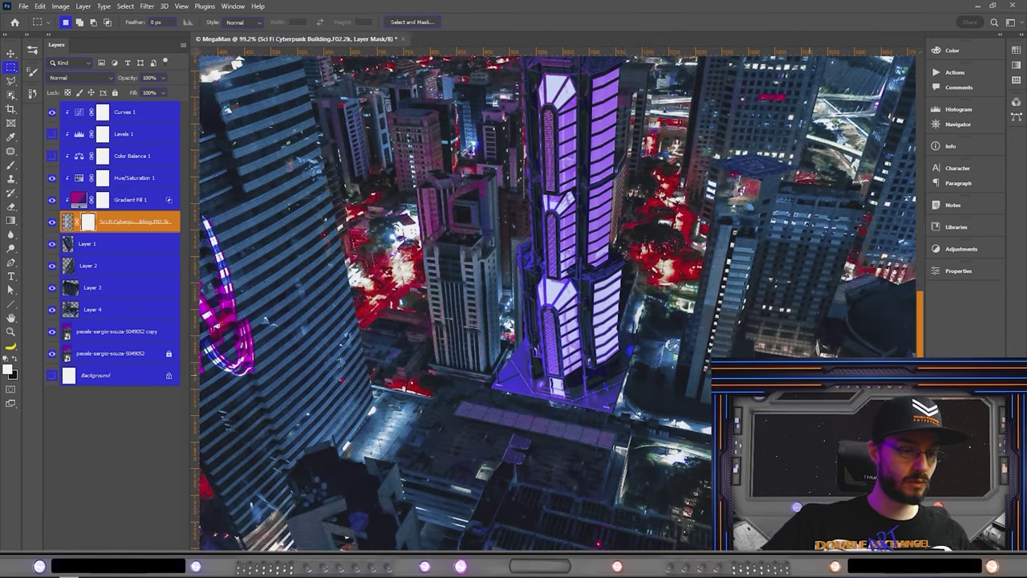
Set a smaller black brush and bring the building layer from 50% to 100% opacity
{"action": "key", "text": "b"}
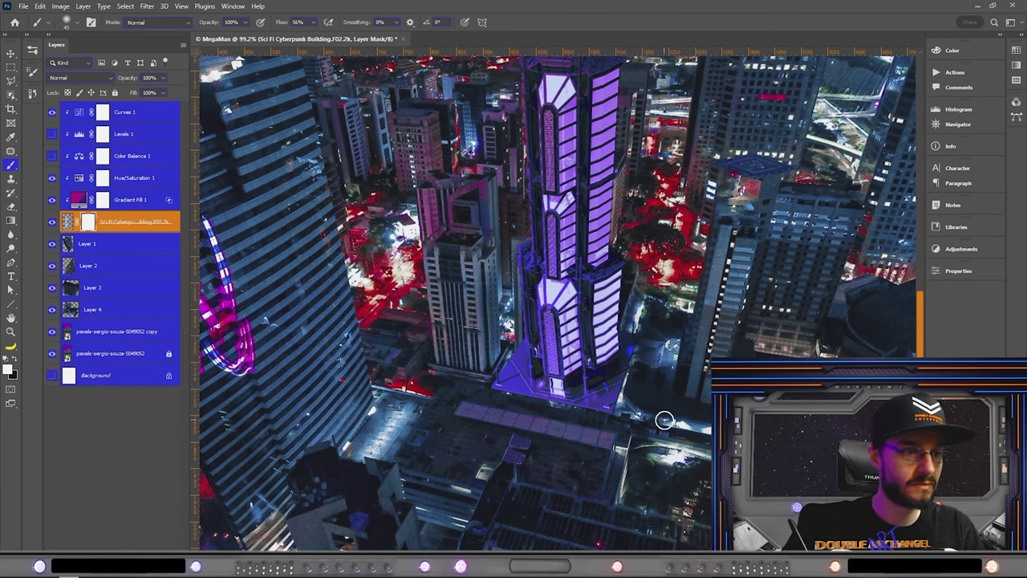
{"action": "key", "text": "x"}
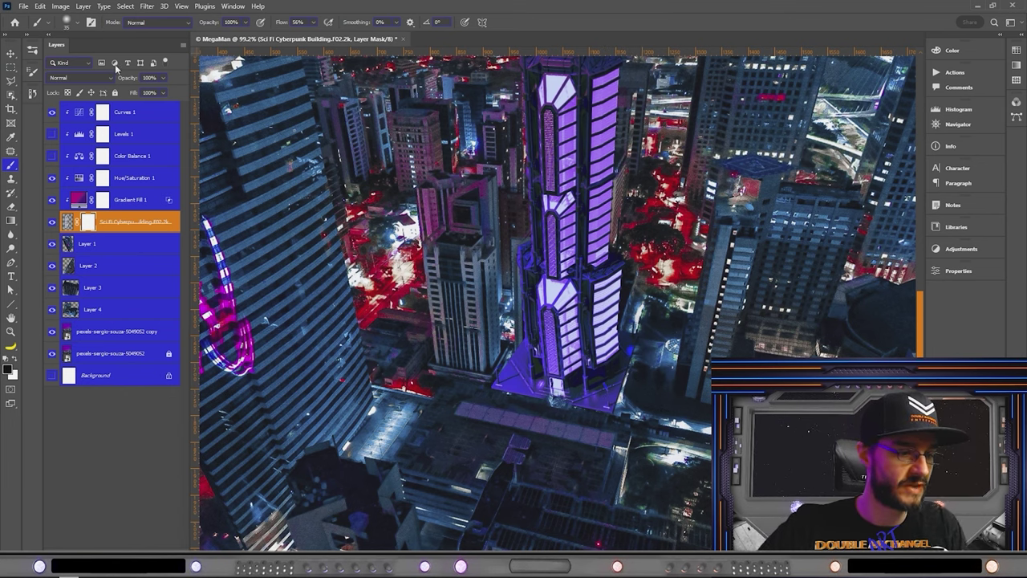
{"action": "type", "text": "50"}
{"action": "key", "text": "Return"}
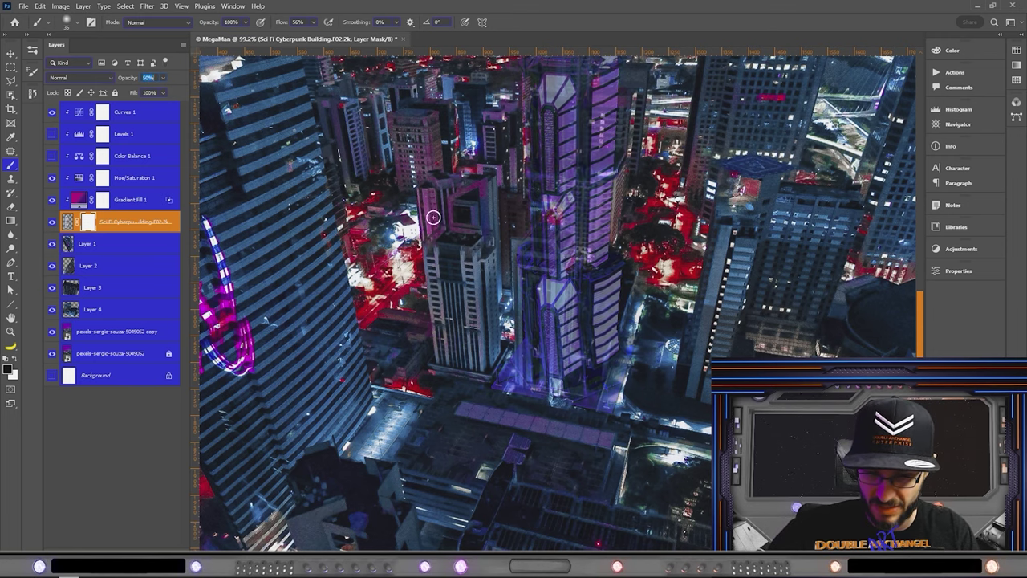
{"action": "scroll", "coordinate": [639, 365], "scroll_direction": "up", "scroll_amount": 3}
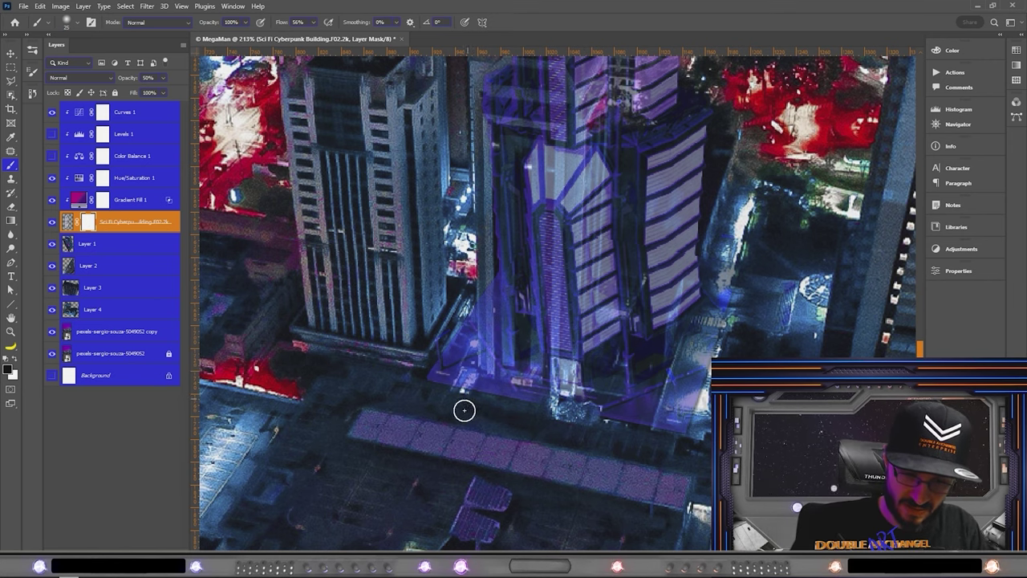
{"action": "key", "text": "bracketleft"}
{"action": "key", "text": "bracketleft"}
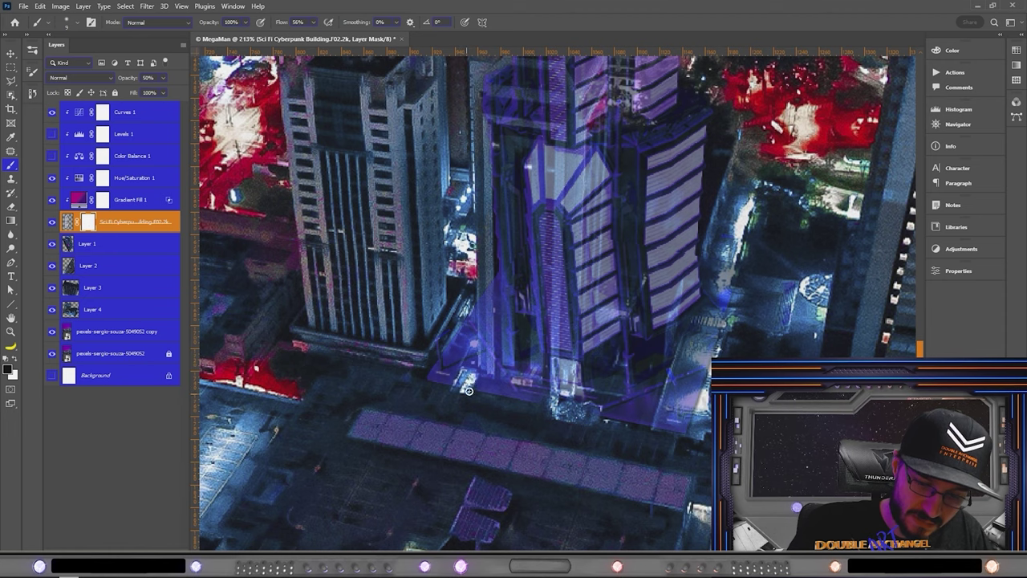
{"action": "key", "text": "0"}
{"action": "scroll", "coordinate": [635, 301], "scroll_direction": "up", "scroll_amount": 2}
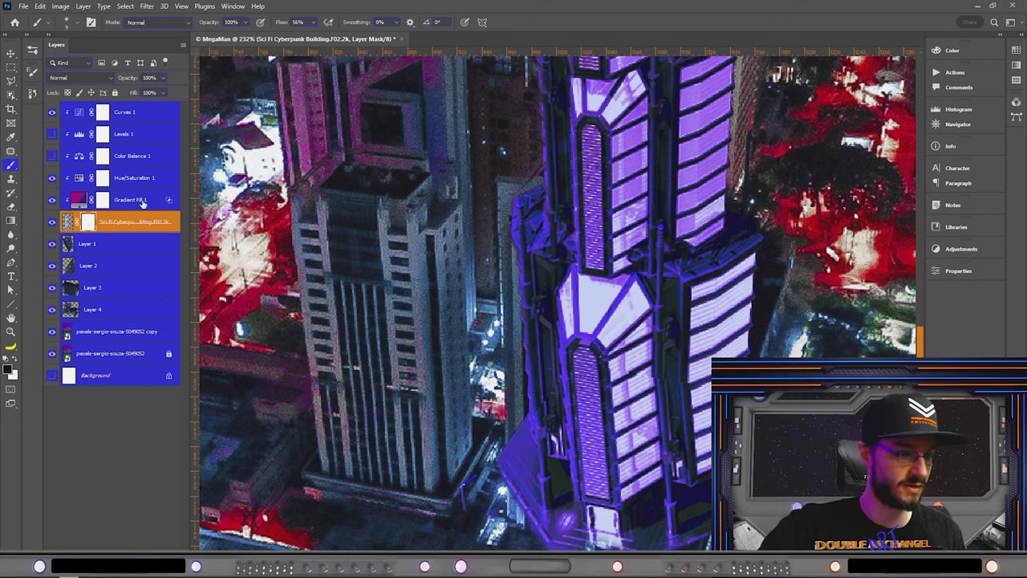
Add noise grain from the Filter menu and reselect the sci-fi building layer
{"action": "left_click", "coordinate": [147, 5]}
{"action": "mouse_move", "coordinate": [225, 195]}
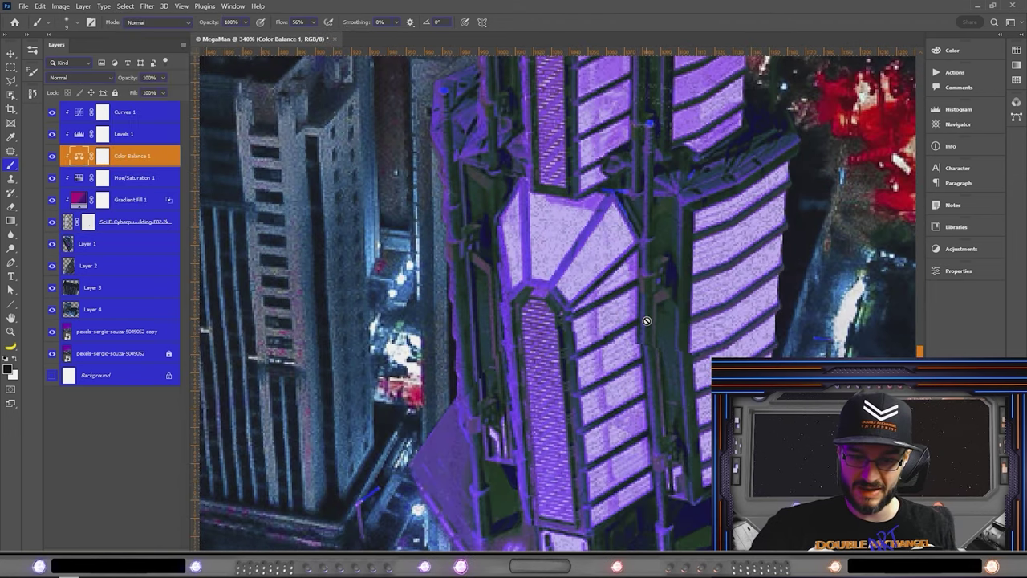
{"action": "left_click", "coordinate": [138, 223]}
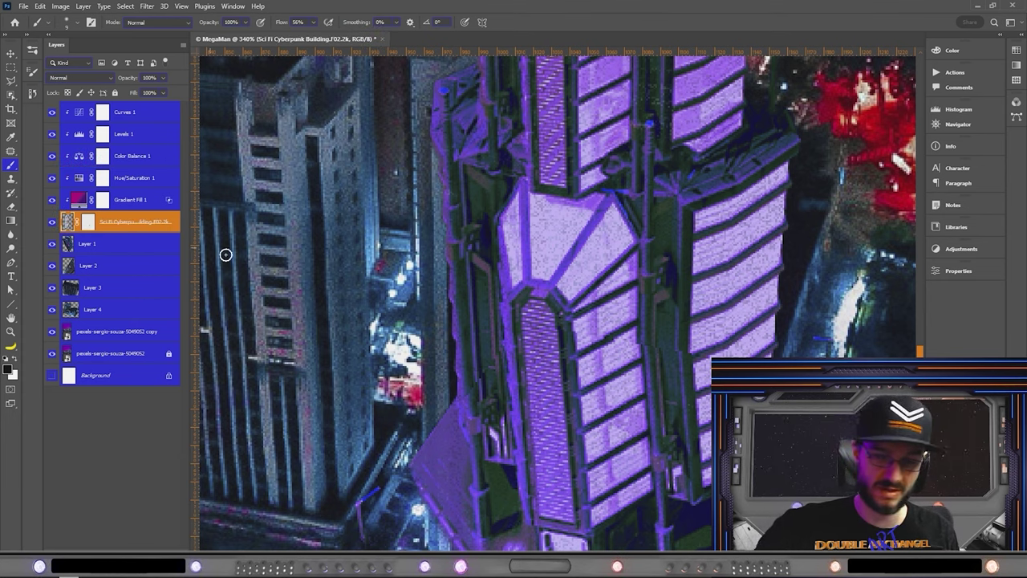
Add empty Layer 5, take the Clone Stamp, and select the building layer through Curves 1
{"action": "key", "text": "ctrl+shift+alt+n"}
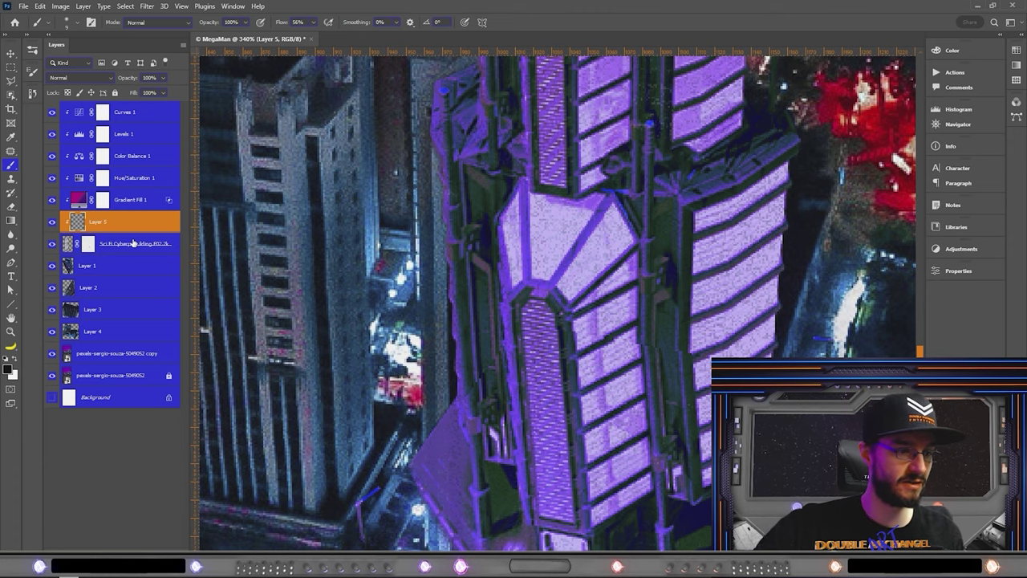
{"action": "key", "text": "s"}
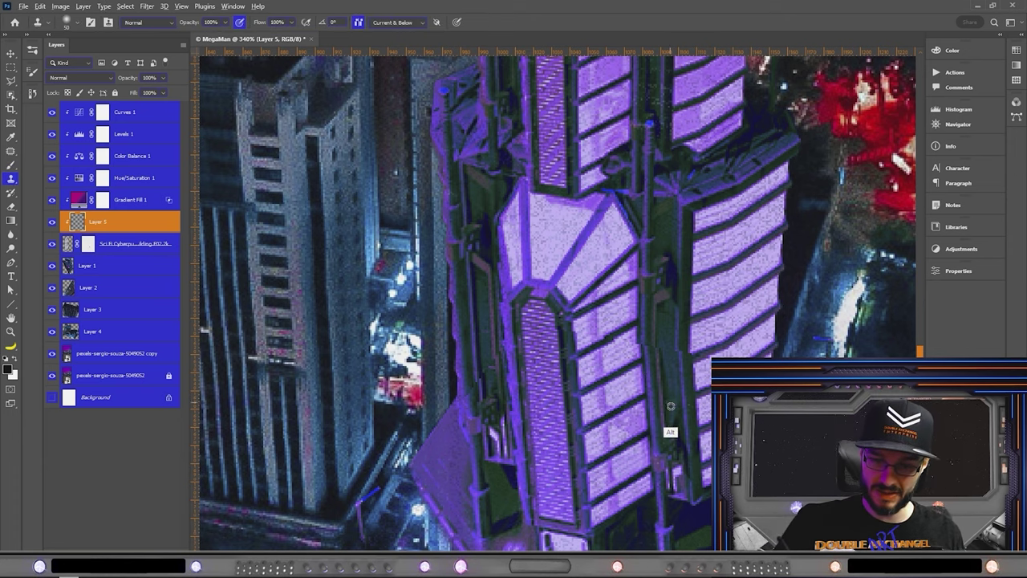
{"action": "scroll", "coordinate": [821, 253], "scroll_direction": "down", "scroll_amount": 5}
{"action": "scroll", "coordinate": [820, 254], "scroll_direction": "down", "scroll_amount": 4}
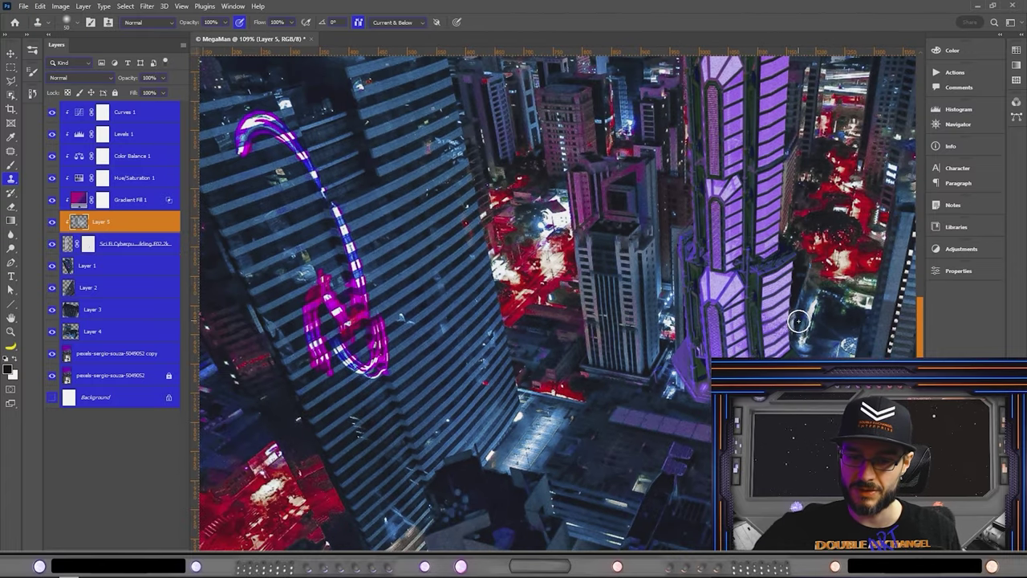
{"action": "scroll", "coordinate": [793, 303], "scroll_direction": "down", "scroll_amount": 4}
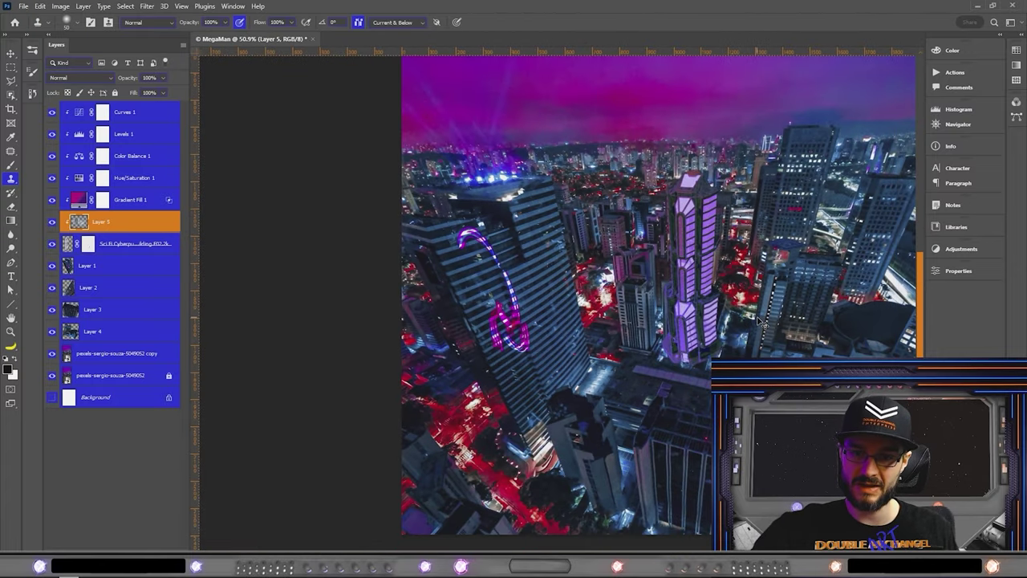
{"action": "scroll", "coordinate": [690, 324], "scroll_direction": "up", "scroll_amount": 4}
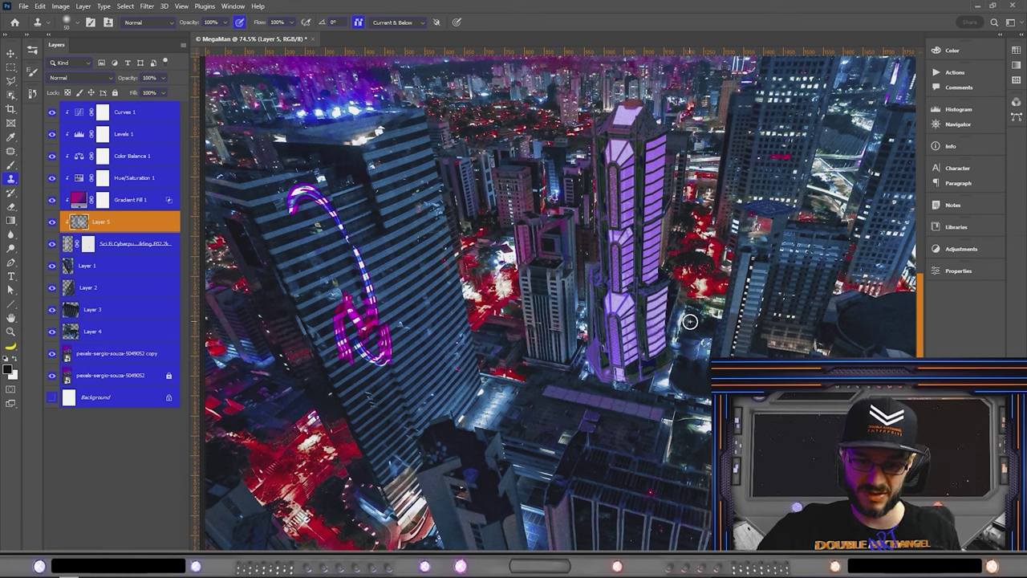
{"action": "left_click", "coordinate": [124, 246]}
{"action": "left_click", "coordinate": [138, 110], "text": "shift"}
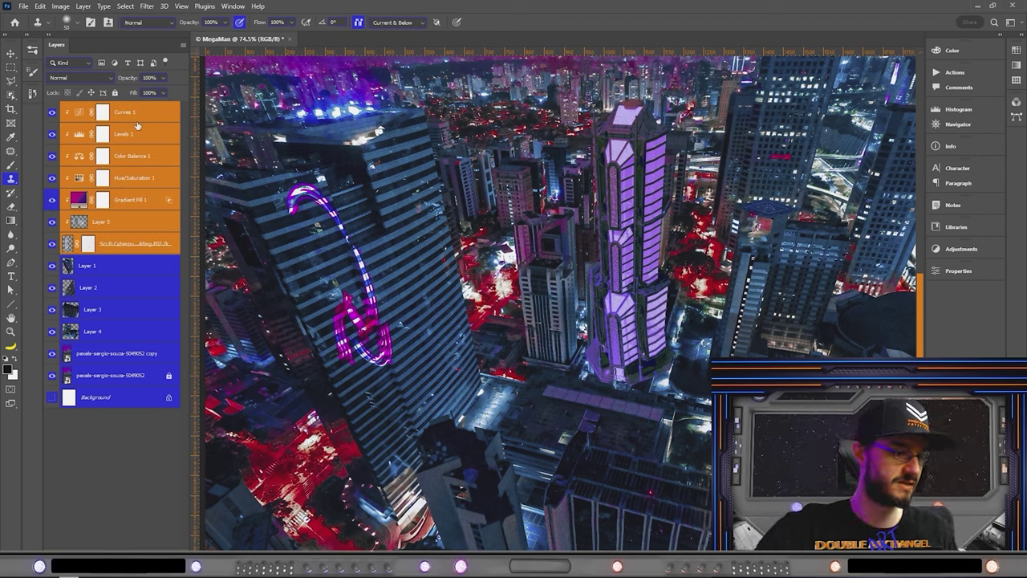
Group the building and its adjustment layers into Group 1 and toggle its visibility
{"action": "key", "text": "ctrl+g"}
{"action": "key", "text": "ctrl+comma"}
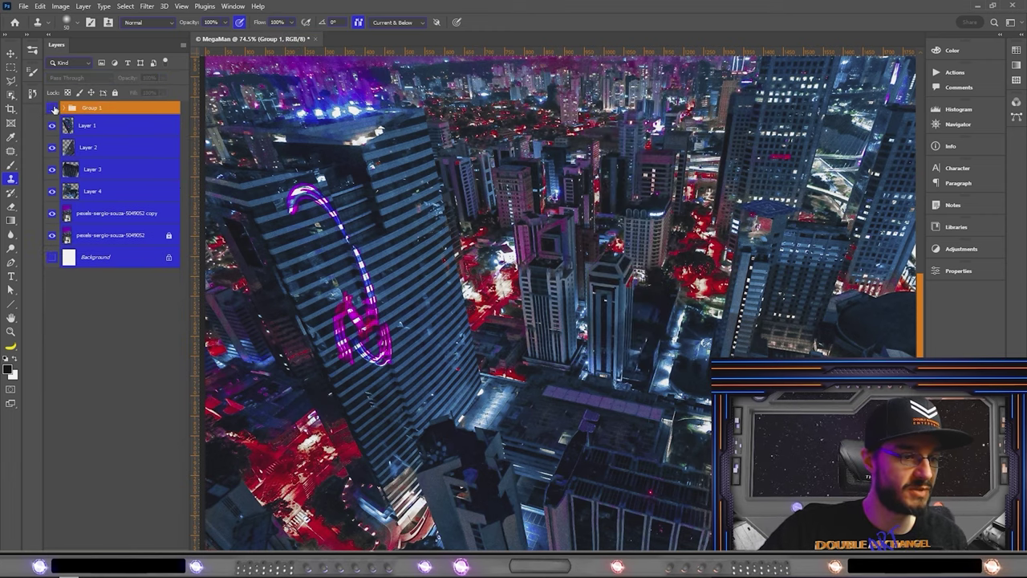
{"action": "scroll", "coordinate": [619, 334], "scroll_direction": "up", "scroll_amount": 2}
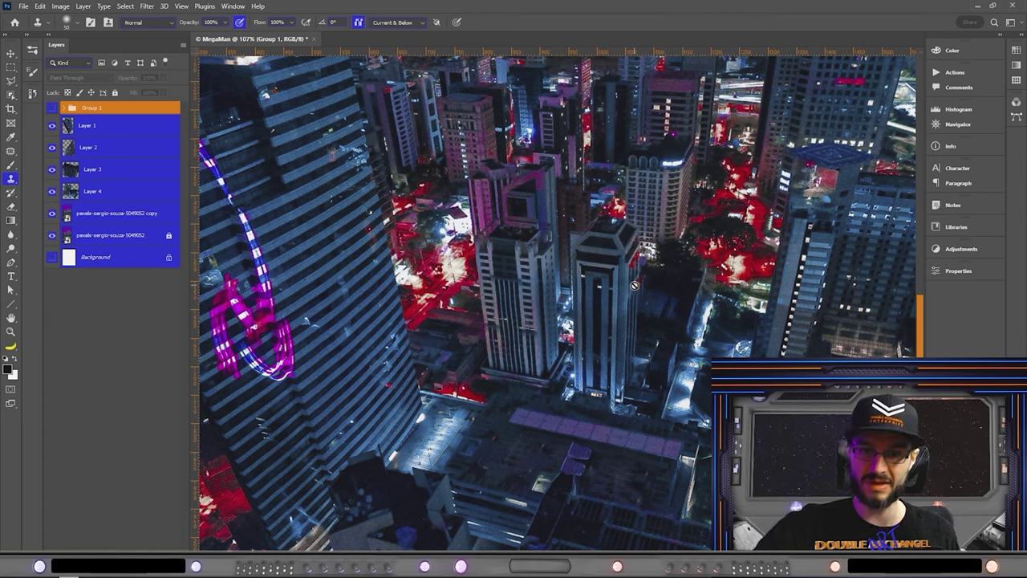
Collapse Group 1 and add a new empty Layer 7 above it
{"action": "key", "text": "ctrl+shift+alt+n"}
{"action": "key", "text": "p"}
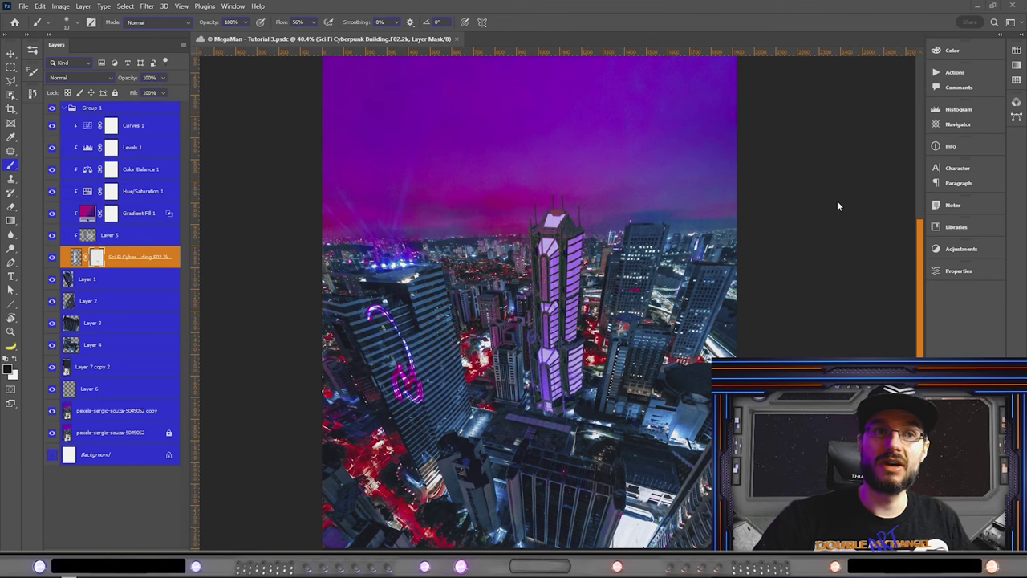
{"action": "scroll", "coordinate": [584, 341], "scroll_direction": "down", "scroll_amount": 1}
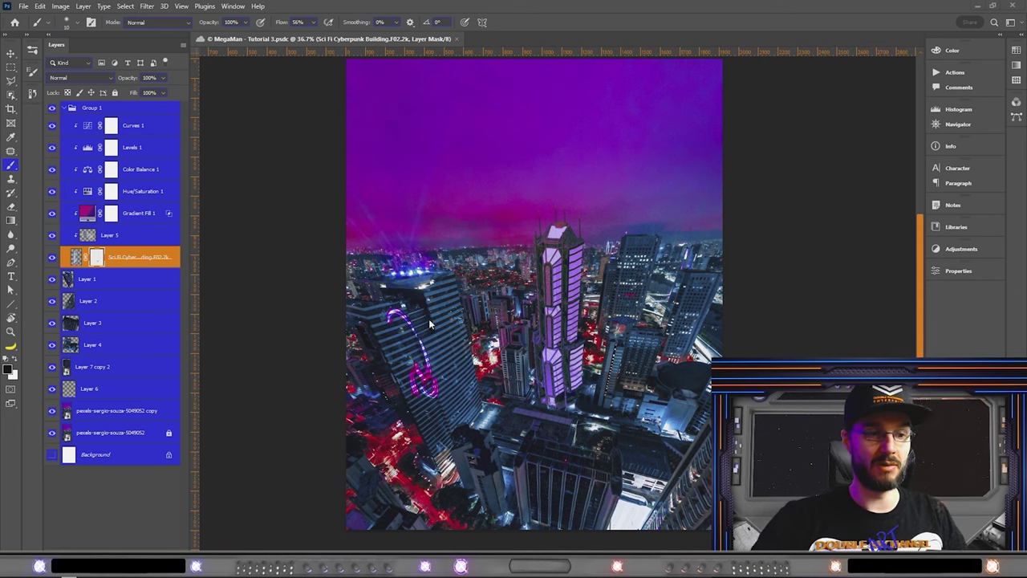
{"action": "scroll", "coordinate": [577, 347], "scroll_direction": "up", "scroll_amount": 1}
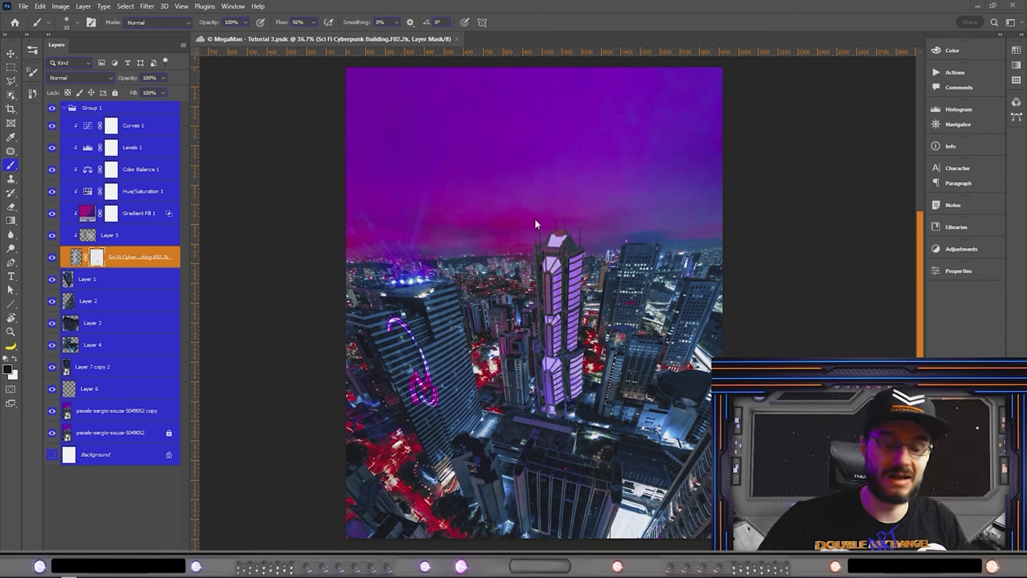
{"action": "left_click", "coordinate": [128, 107]}
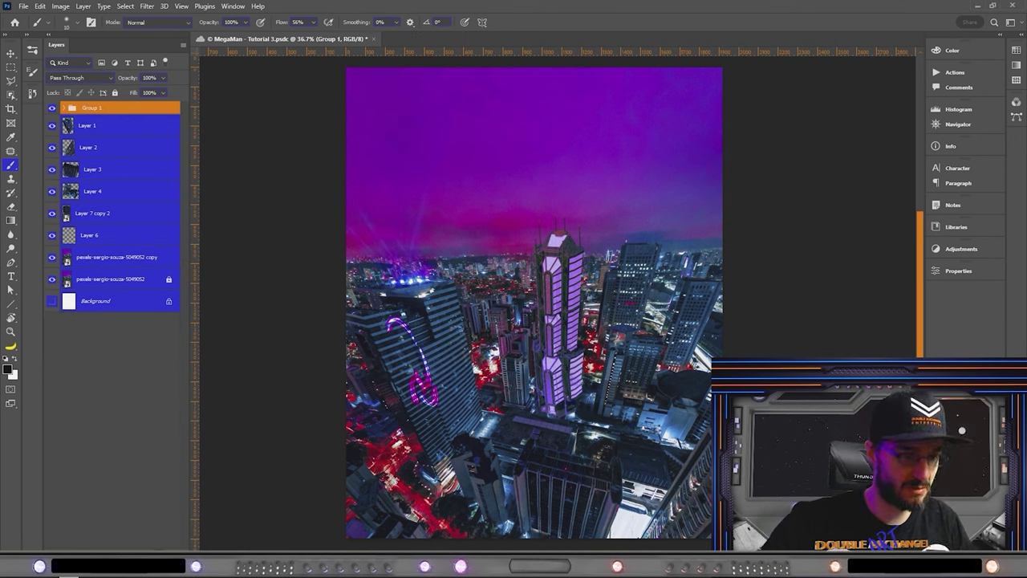
{"action": "left_click", "coordinate": [161, 544]}
Convert Layer 7 to a smart object, open its .psb, and tile it beside refe.jpg
{"action": "right_click", "coordinate": [120, 112]}
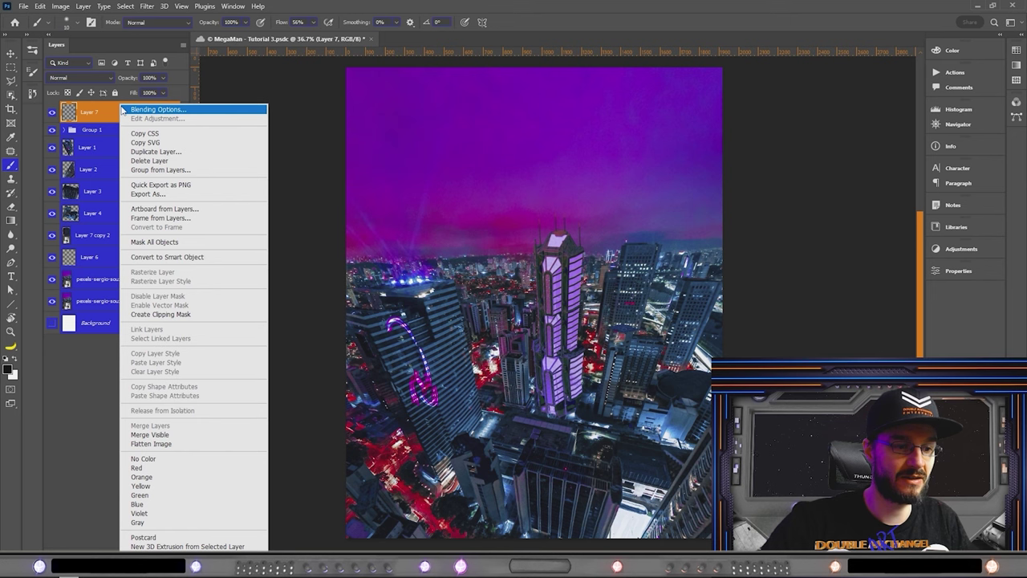
{"action": "left_click", "coordinate": [239, 257]}
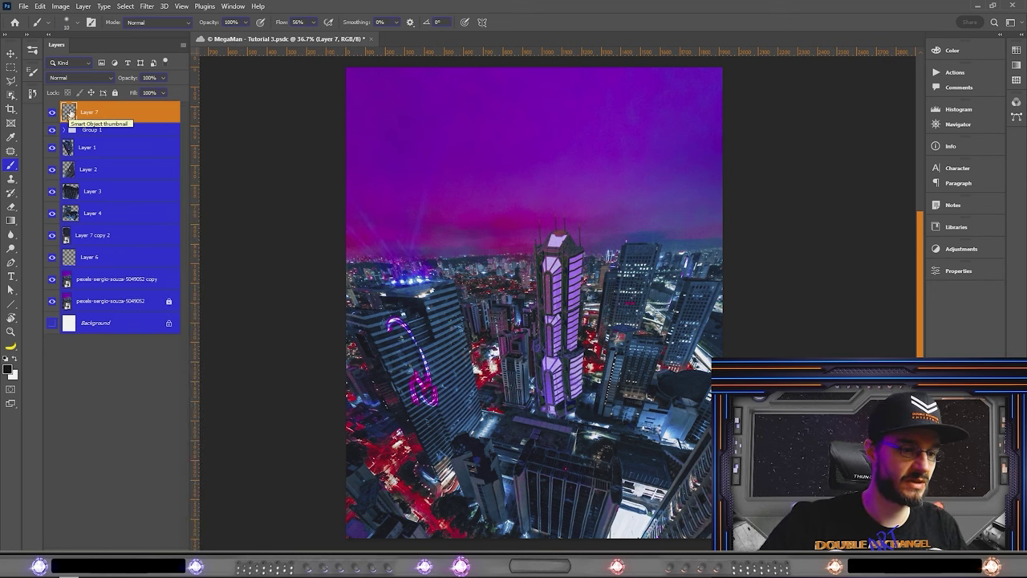
{"action": "double_click", "coordinate": [69, 113]}
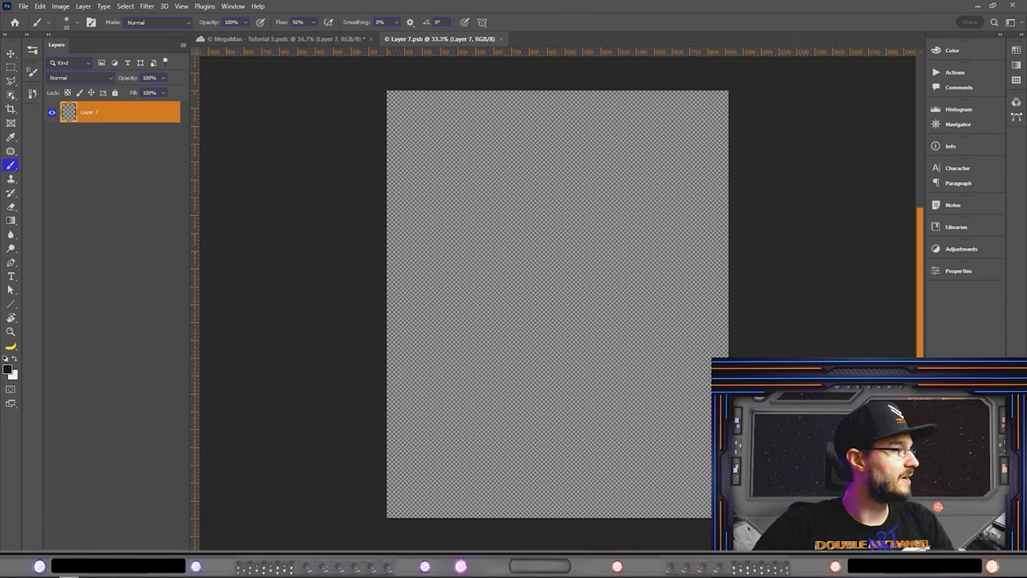
{"action": "left_click", "coordinate": [232, 7]}
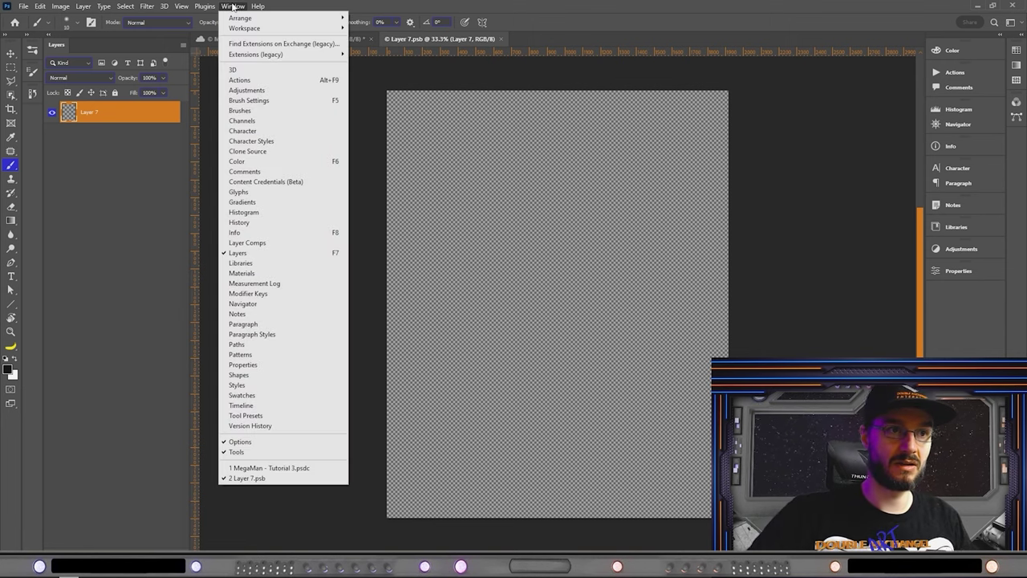
{"action": "left_click", "coordinate": [269, 468]}
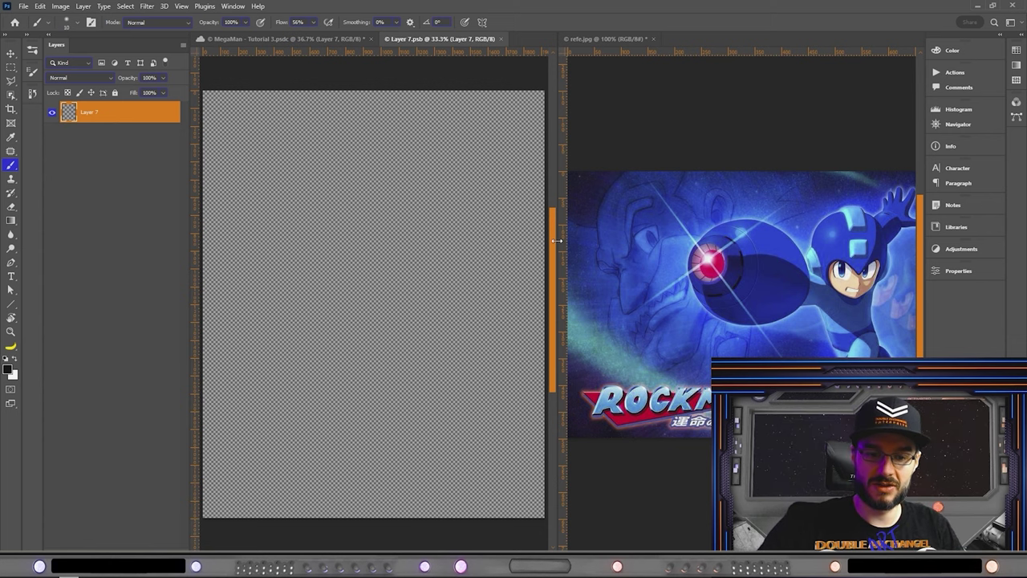
{"action": "left_click_drag", "start_coordinate": [557, 240], "coordinate": [590, 245]}
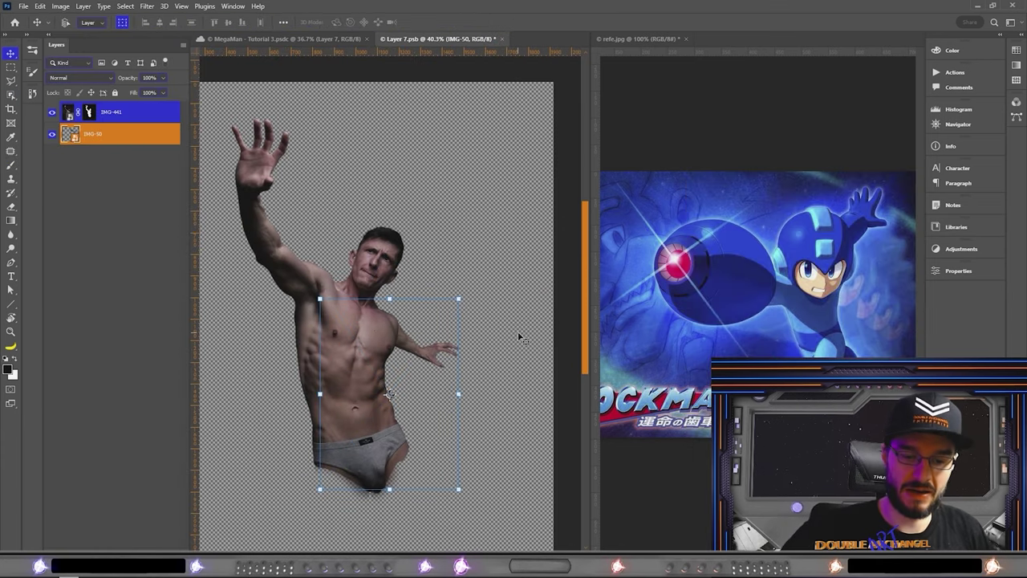
Put the IMG-50 figure layer into a free-transform Warp with its mesh control points showing
{"action": "key", "text": "m"}
{"action": "right_click", "coordinate": [414, 361]}
{"action": "left_click", "coordinate": [450, 291]}
{"action": "right_click", "coordinate": [420, 344]}
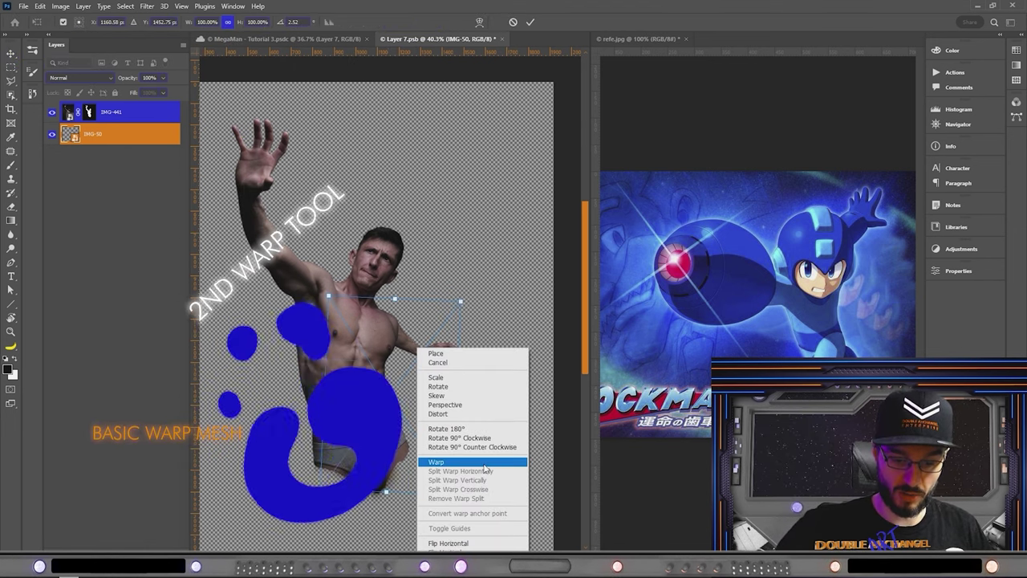
{"action": "left_click", "coordinate": [470, 458]}
{"action": "scroll", "coordinate": [388, 367], "scroll_direction": "up", "scroll_amount": 2}
{"action": "scroll", "coordinate": [387, 367], "scroll_direction": "down", "scroll_amount": 2}
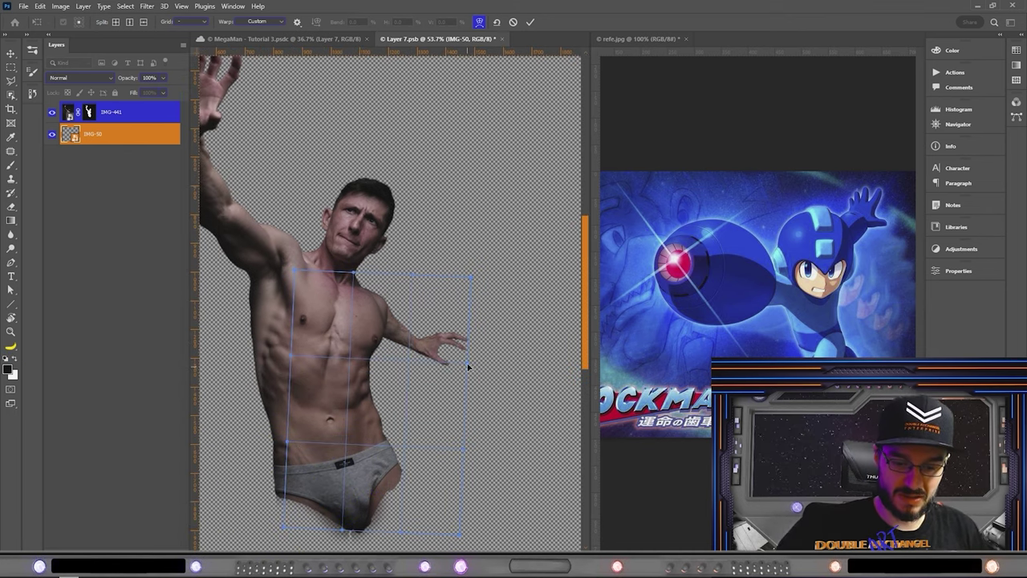
{"action": "scroll", "coordinate": [464, 374], "scroll_direction": "up", "scroll_amount": 3}
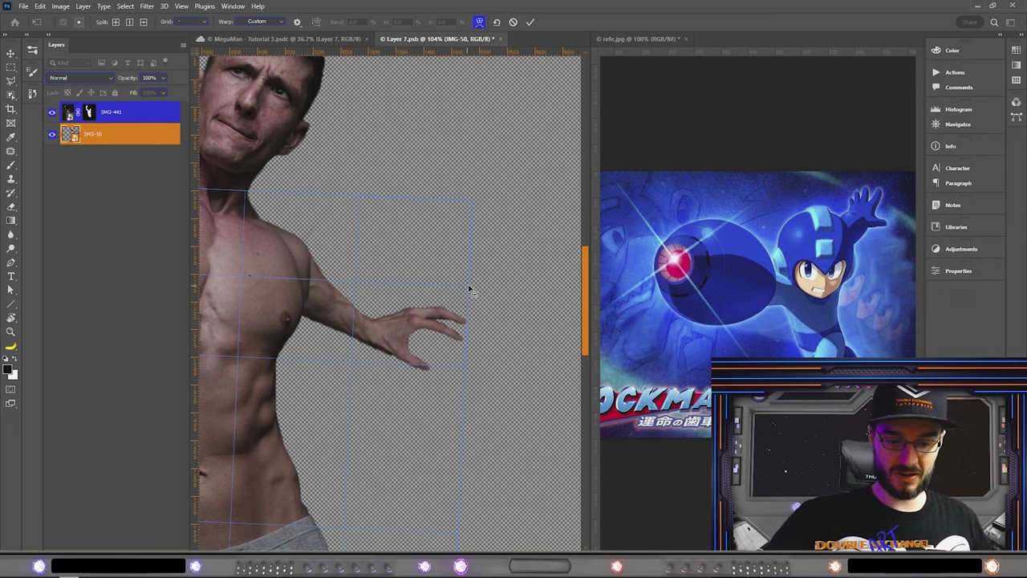
{"action": "scroll", "coordinate": [470, 289], "scroll_direction": "down", "scroll_amount": 3}
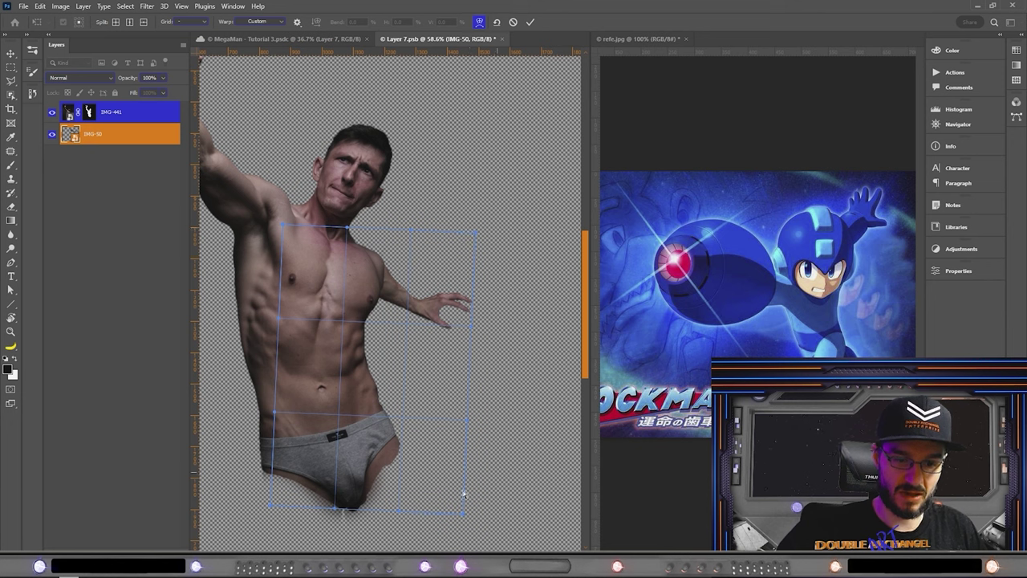
{"action": "left_click", "coordinate": [473, 280]}
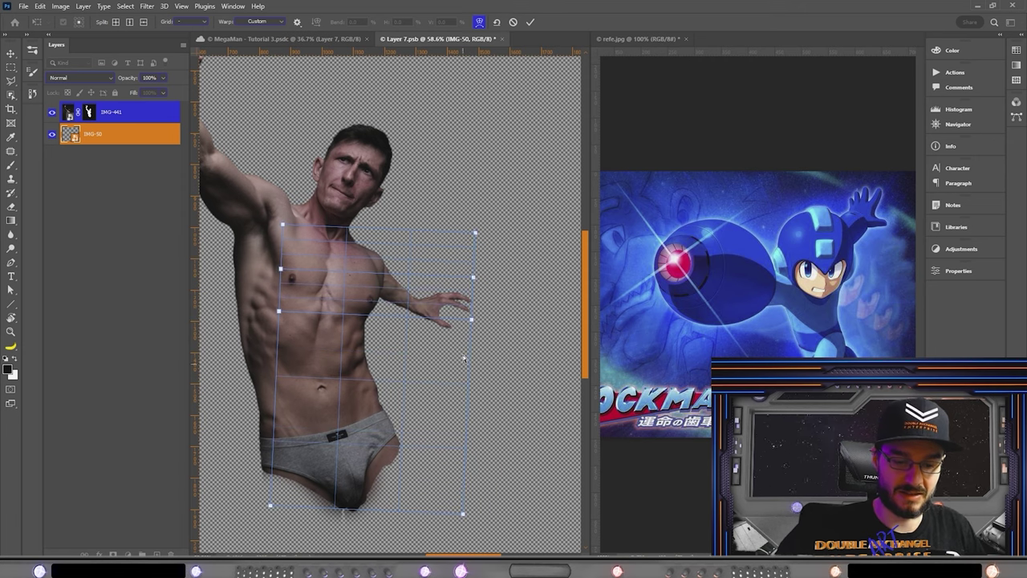
Drag the warp points to reshape the outstretched arm and hand, bending them slightly left
{"action": "scroll", "coordinate": [464, 358], "scroll_direction": "up", "scroll_amount": 2}
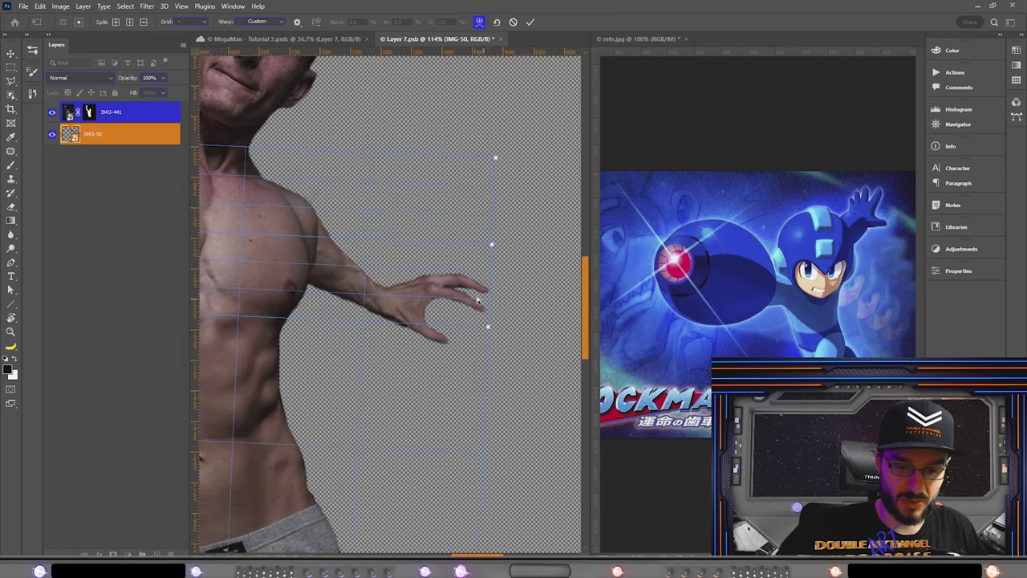
{"action": "left_click_drag", "start_coordinate": [432, 328], "coordinate": [431, 344]}
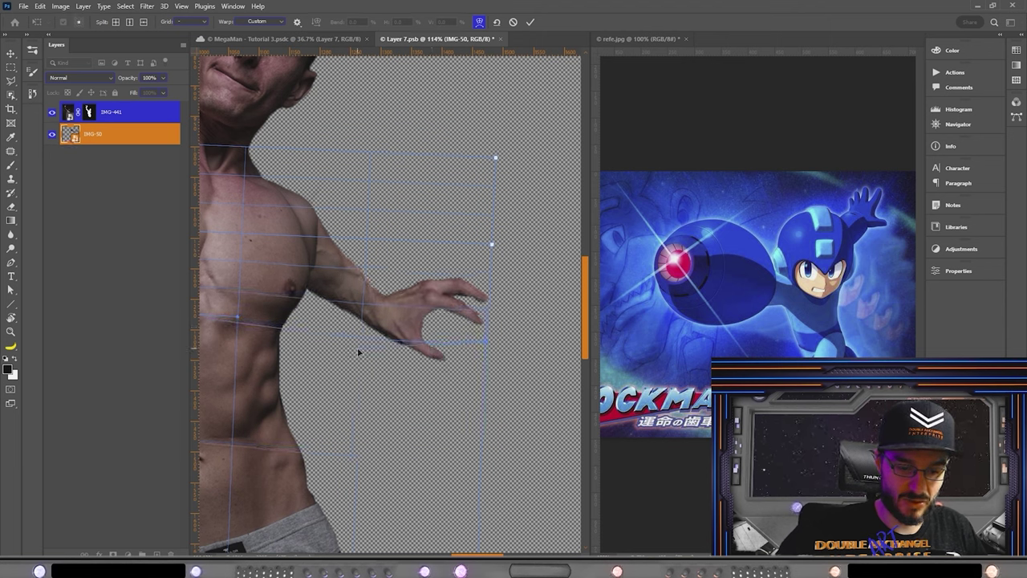
{"action": "left_click_drag", "start_coordinate": [359, 351], "coordinate": [423, 329]}
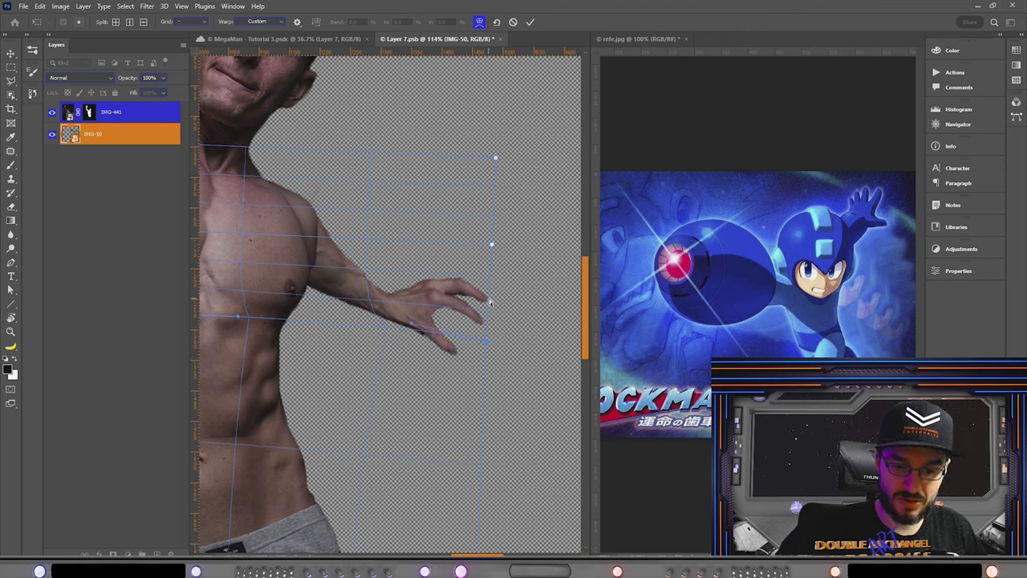
{"action": "left_click_drag", "start_coordinate": [489, 302], "coordinate": [450, 261]}
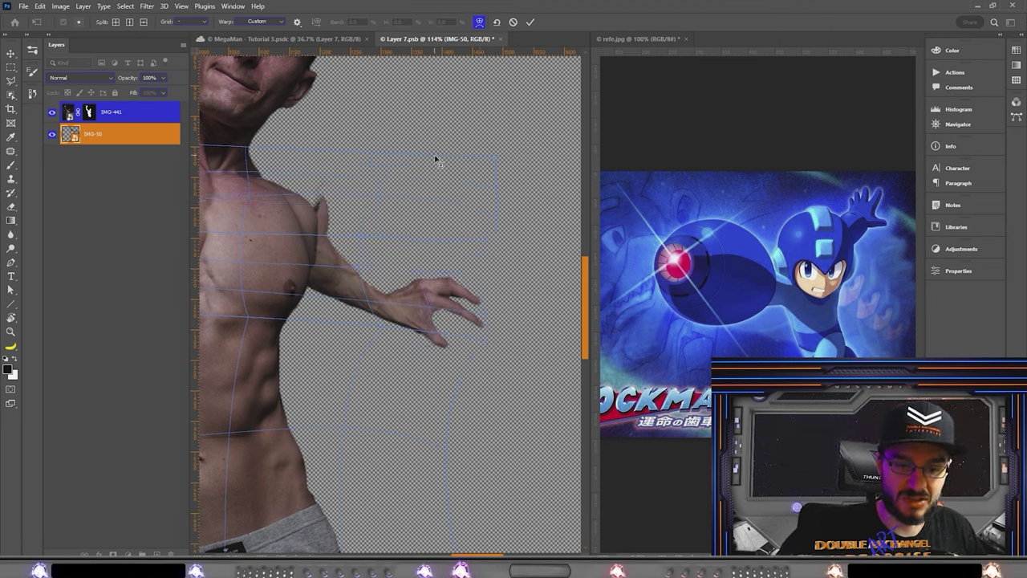
{"action": "left_click_drag", "start_coordinate": [427, 148], "coordinate": [499, 347]}
{"action": "left_click_drag", "start_coordinate": [449, 300], "coordinate": [430, 303]}
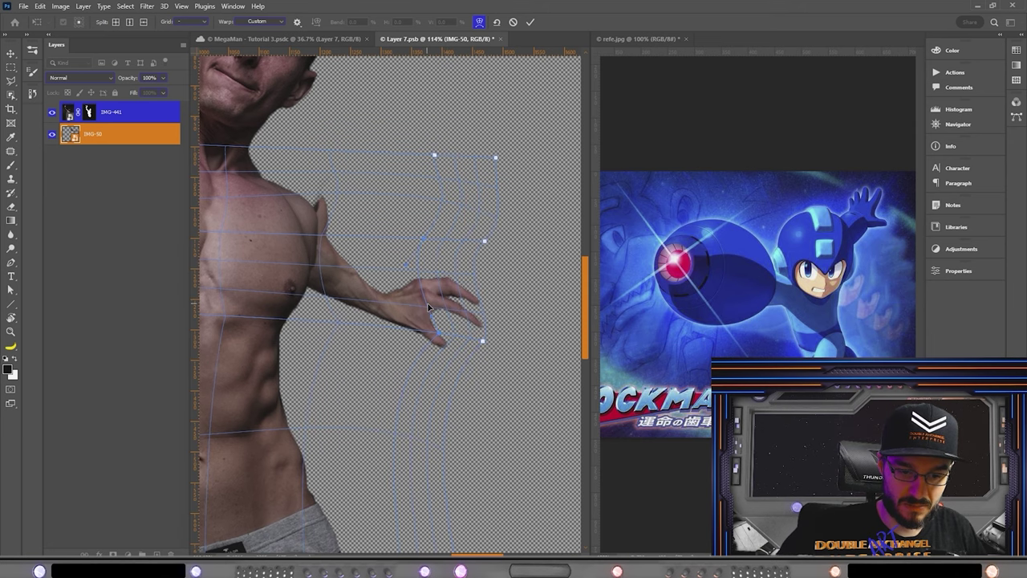
Apply the arm warp, then start a Free Transform around the man's figure
{"action": "key", "text": "Return"}
{"action": "scroll", "coordinate": [449, 298], "scroll_direction": "down", "scroll_amount": 2}
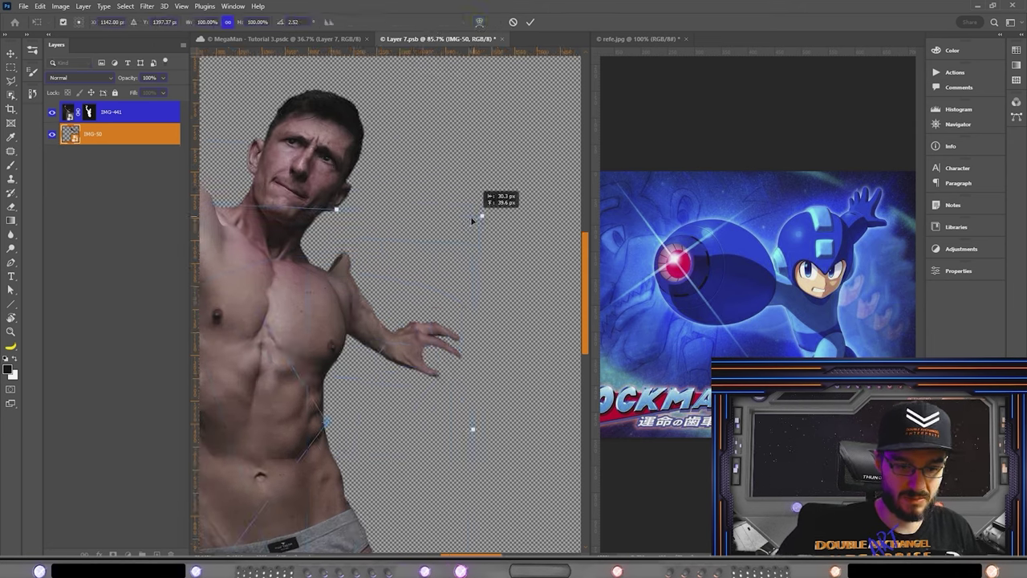
{"action": "key", "text": "m"}
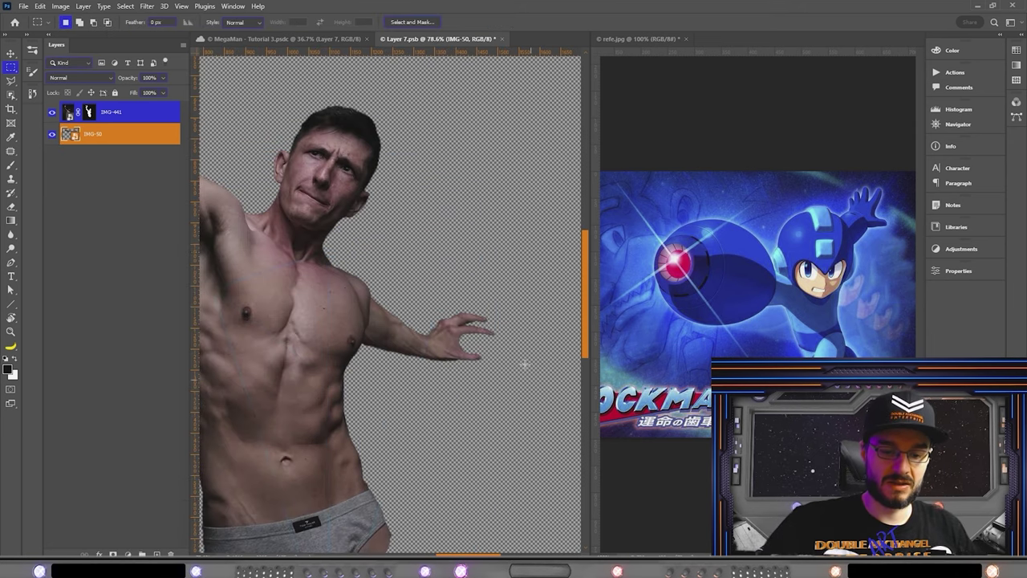
{"action": "right_click", "coordinate": [452, 329]}
{"action": "left_click", "coordinate": [482, 484]}
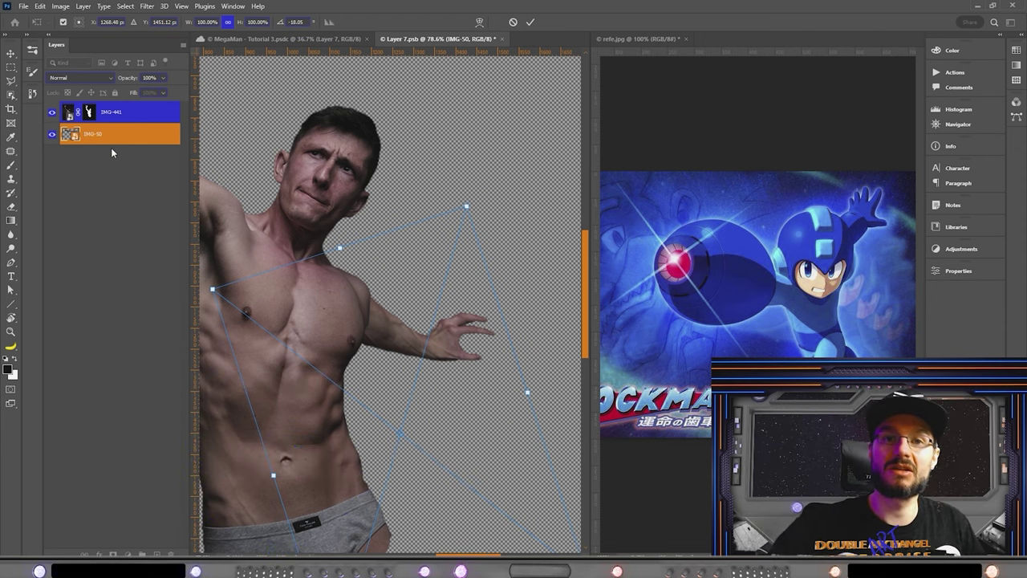
Switch the transform to Warp with a 3x3 grid and pull the chest and arm down-left
{"action": "right_click", "coordinate": [440, 349]}
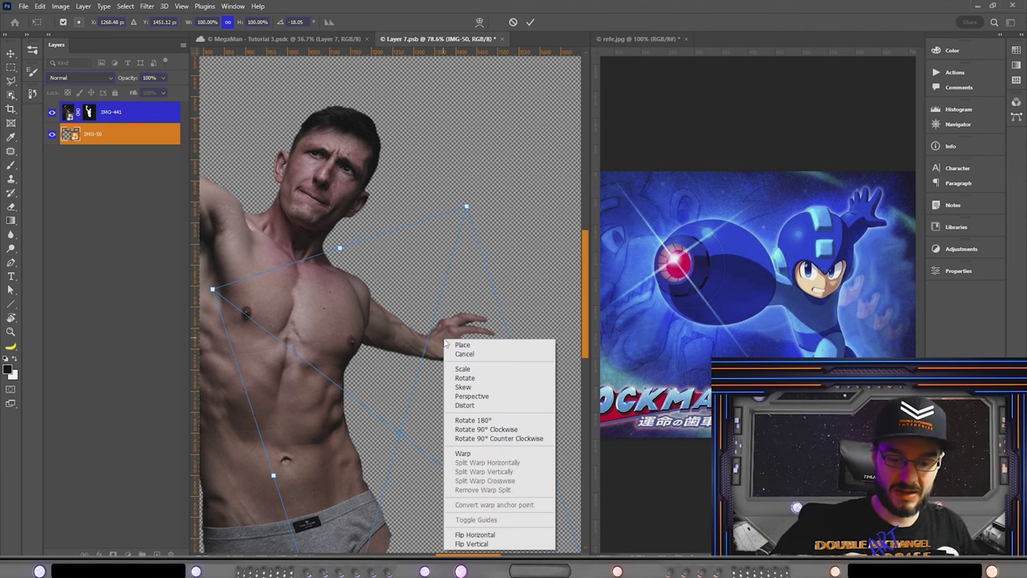
{"action": "left_click", "coordinate": [504, 457]}
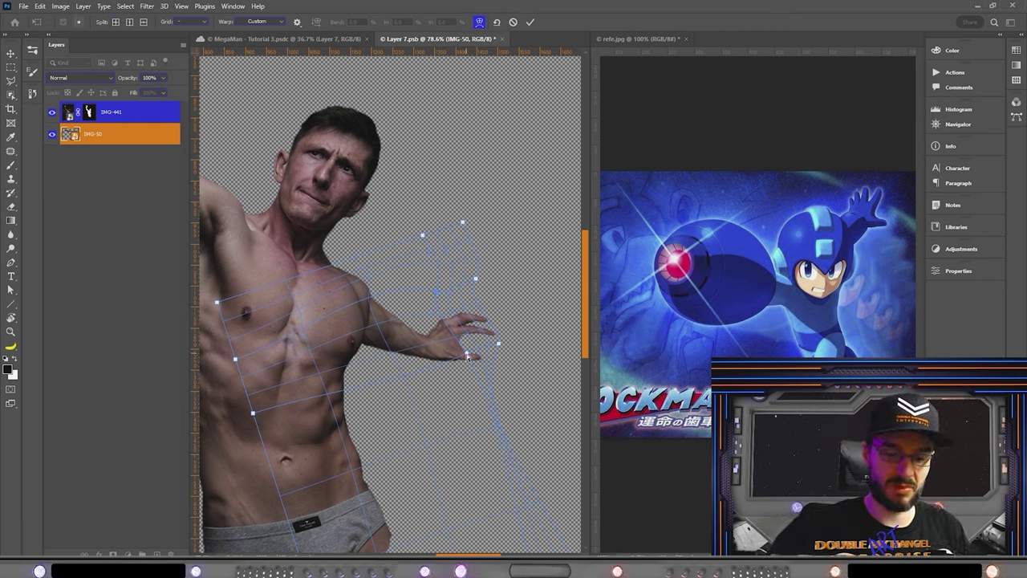
{"action": "key", "text": "ctrl+z"}
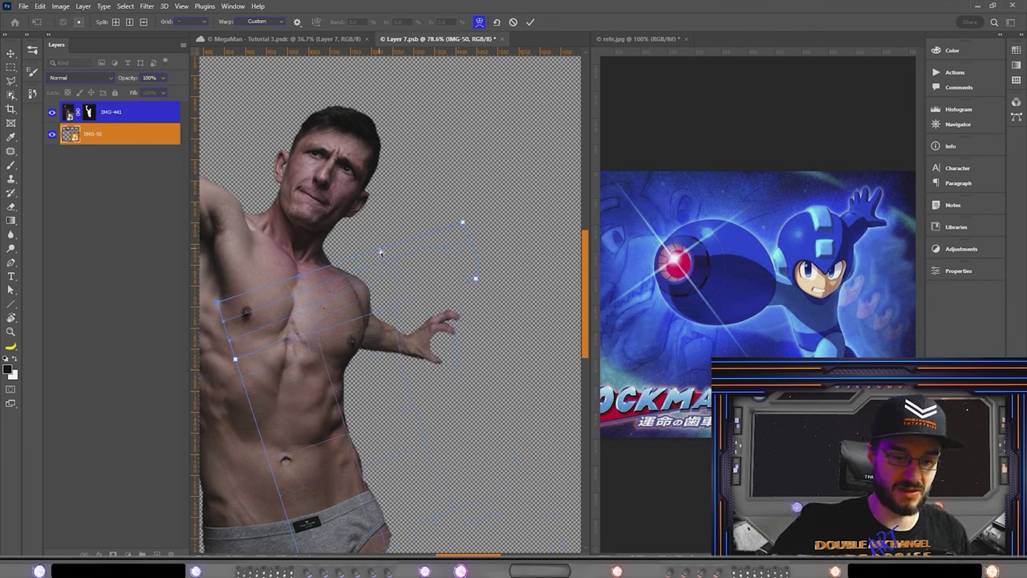
{"action": "key", "text": "ctrl+shift+z"}
{"action": "left_click", "coordinate": [257, 22]}
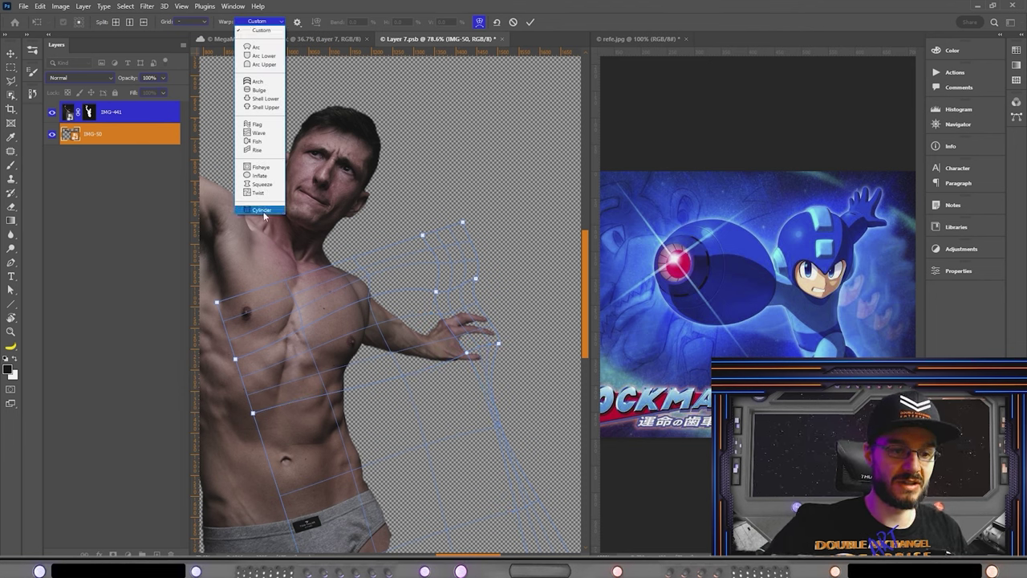
{"action": "left_click", "coordinate": [191, 22]}
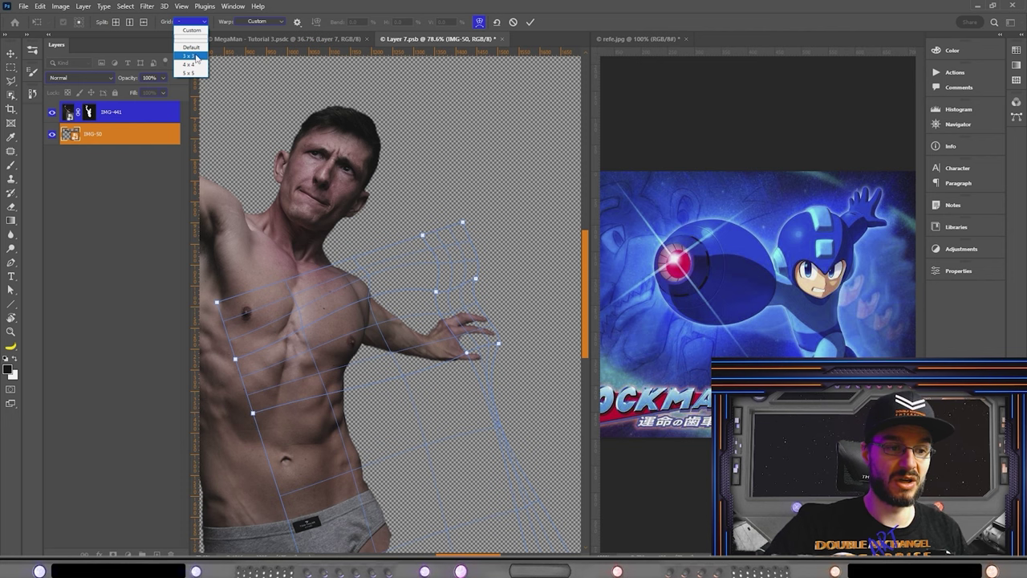
{"action": "left_click", "coordinate": [191, 56]}
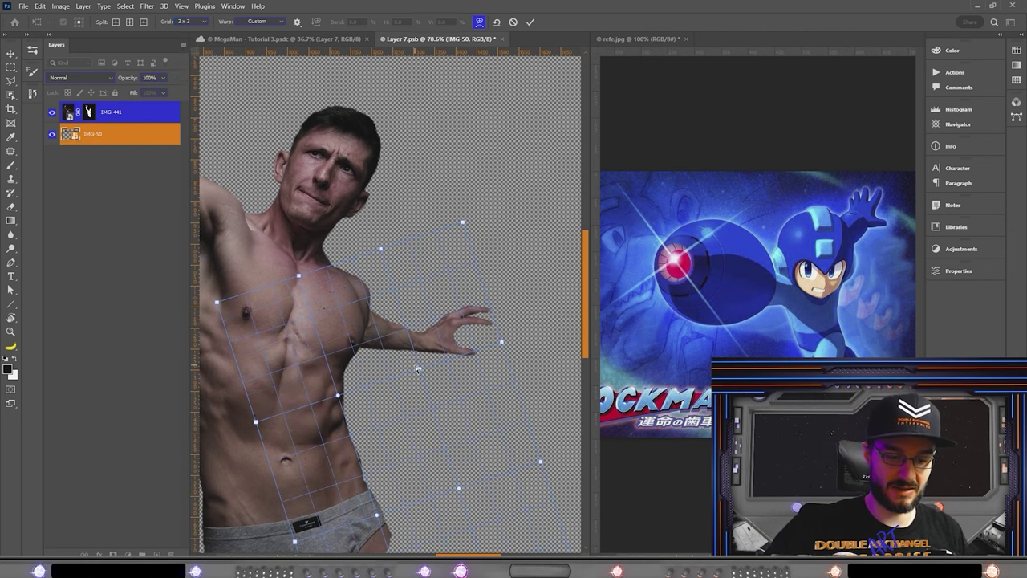
{"action": "left_click_drag", "start_coordinate": [419, 371], "coordinate": [408, 378]}
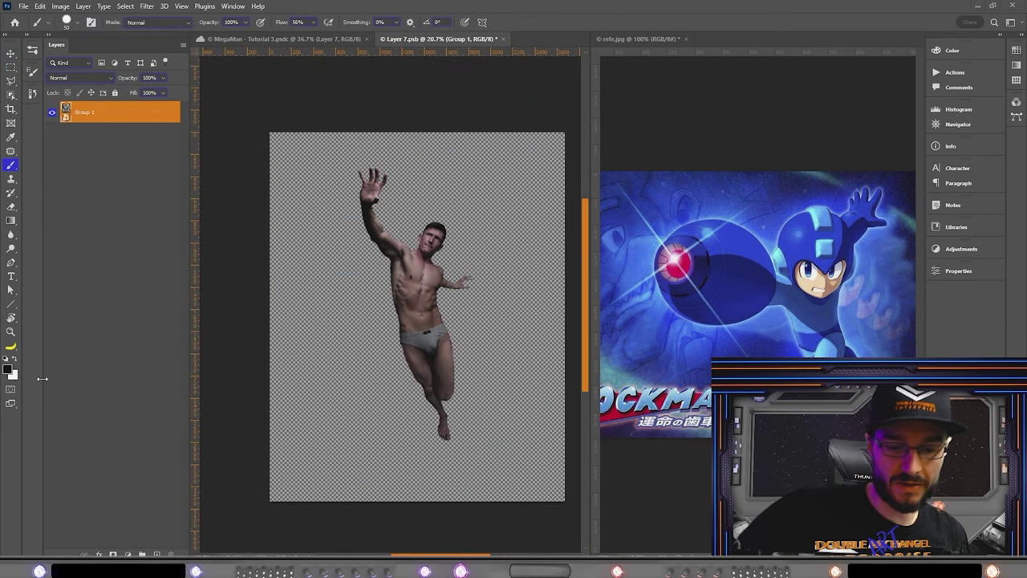
With the Move tool active and the view zoomed out, begin Edit > Puppet Warp on the figure
{"action": "scroll", "coordinate": [481, 283], "scroll_direction": "up", "scroll_amount": 2}
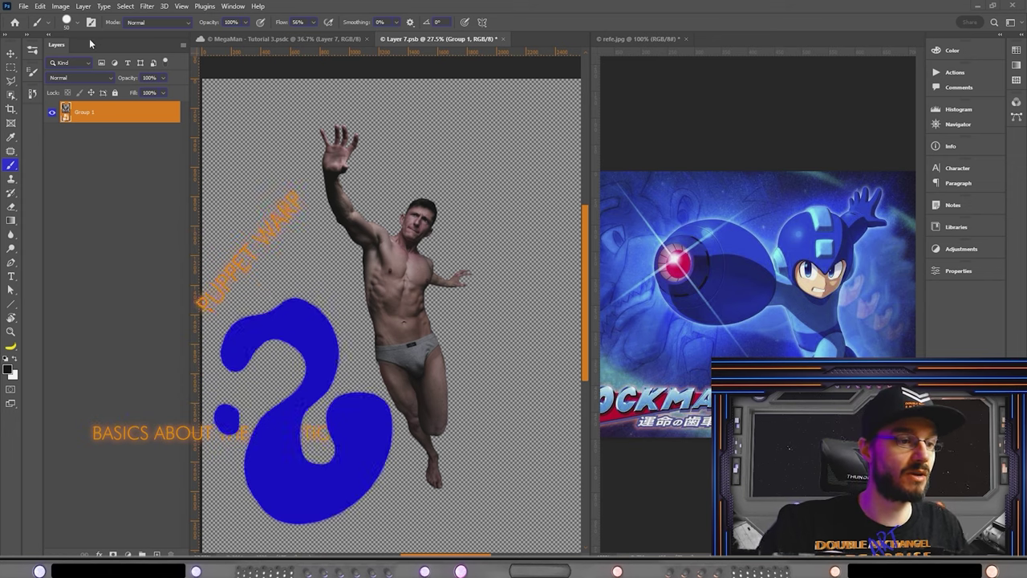
{"action": "key", "text": "v"}
{"action": "key", "text": "ctrl+minus"}
{"action": "left_click", "coordinate": [40, 7]}
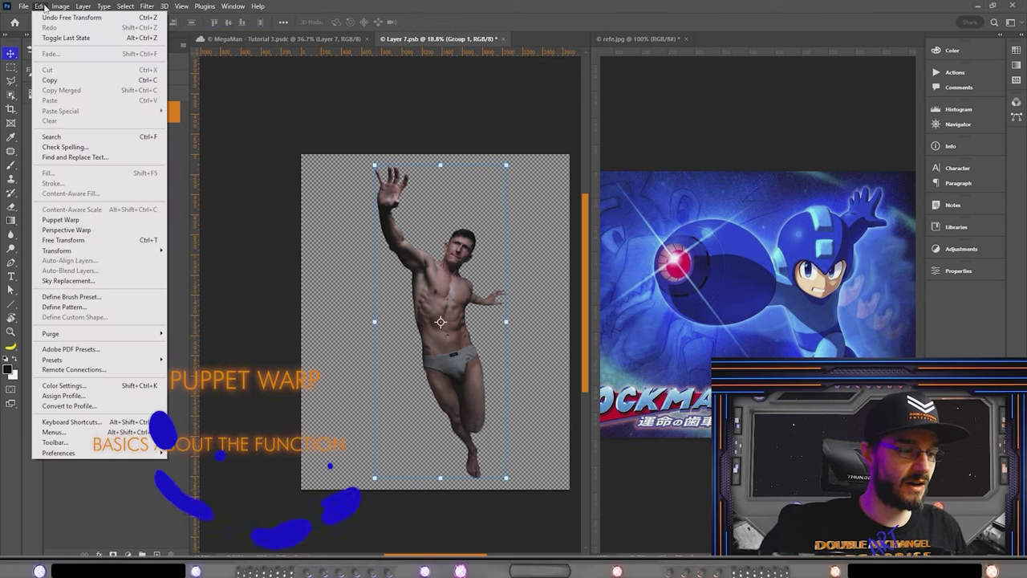
{"action": "left_click", "coordinate": [95, 220]}
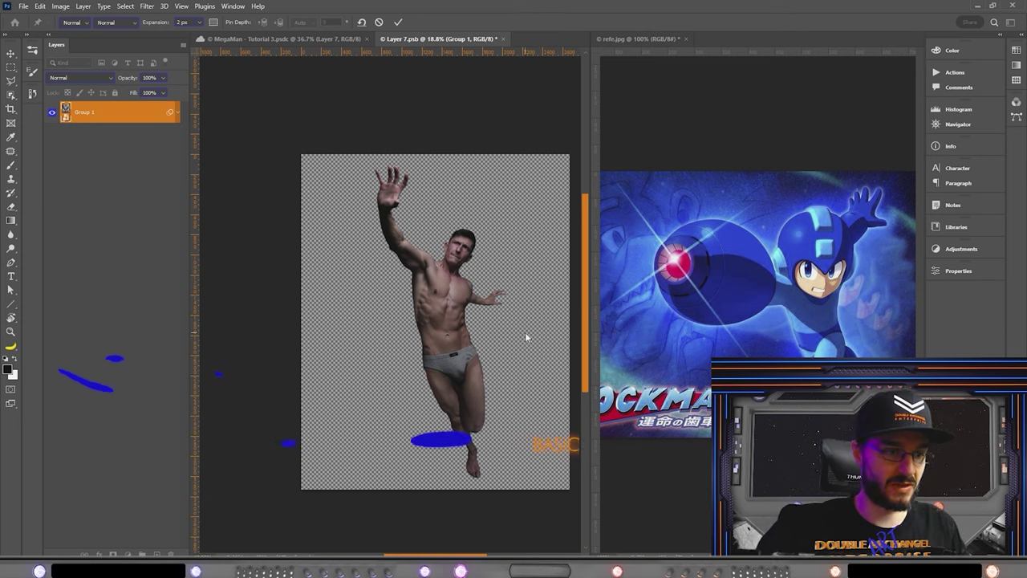
Cancel the first Puppet Warp attempt and start Puppet Warp again
{"action": "key", "text": "ctrl+z"}
{"action": "left_click", "coordinate": [43, 6]}
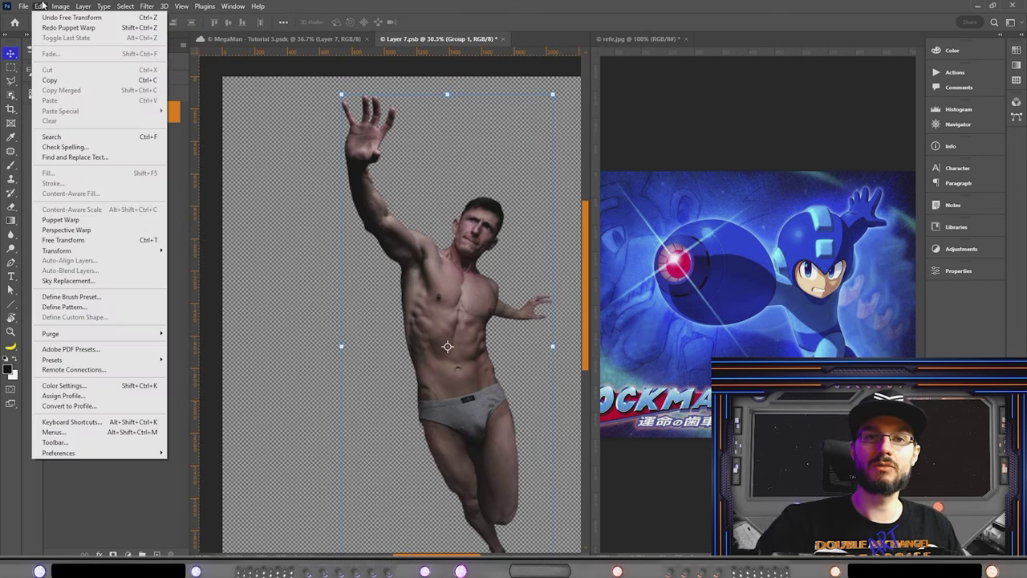
{"action": "left_click", "coordinate": [103, 219]}
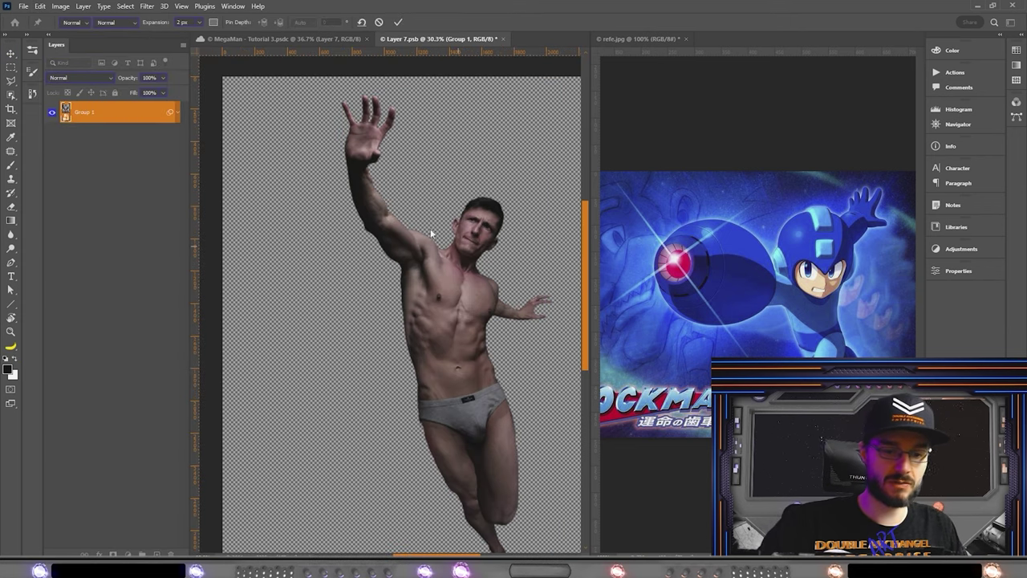
Add pins on the shoulder, face and abdomen, then select the upper-arm pin
{"action": "left_click", "coordinate": [404, 250]}
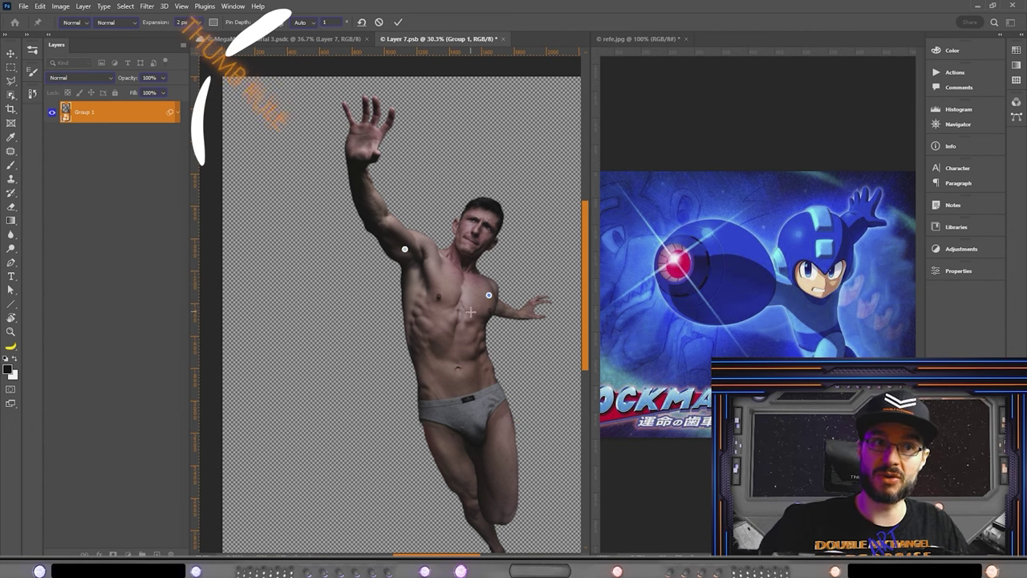
{"action": "left_click", "coordinate": [475, 229]}
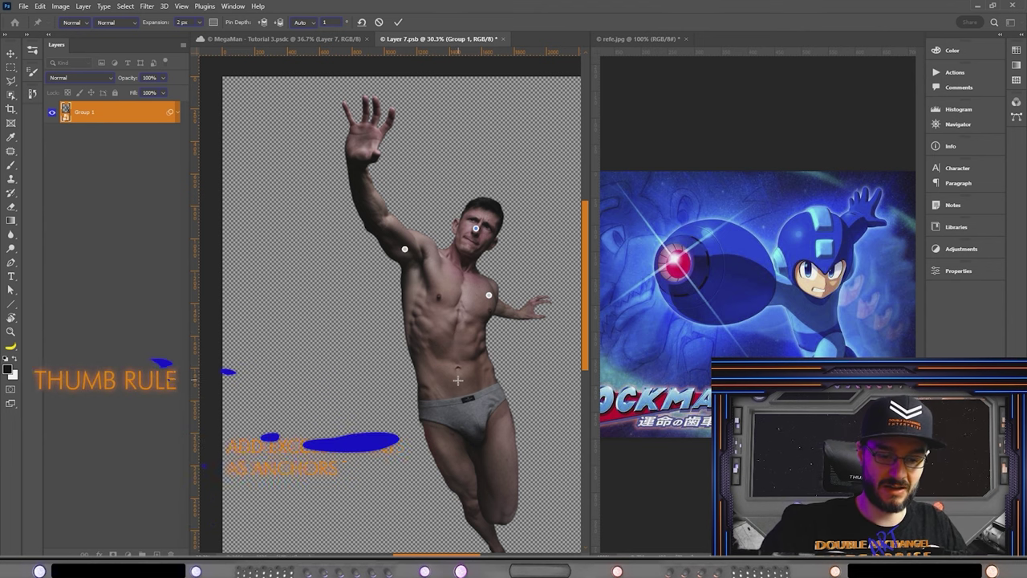
{"action": "left_click", "coordinate": [454, 350]}
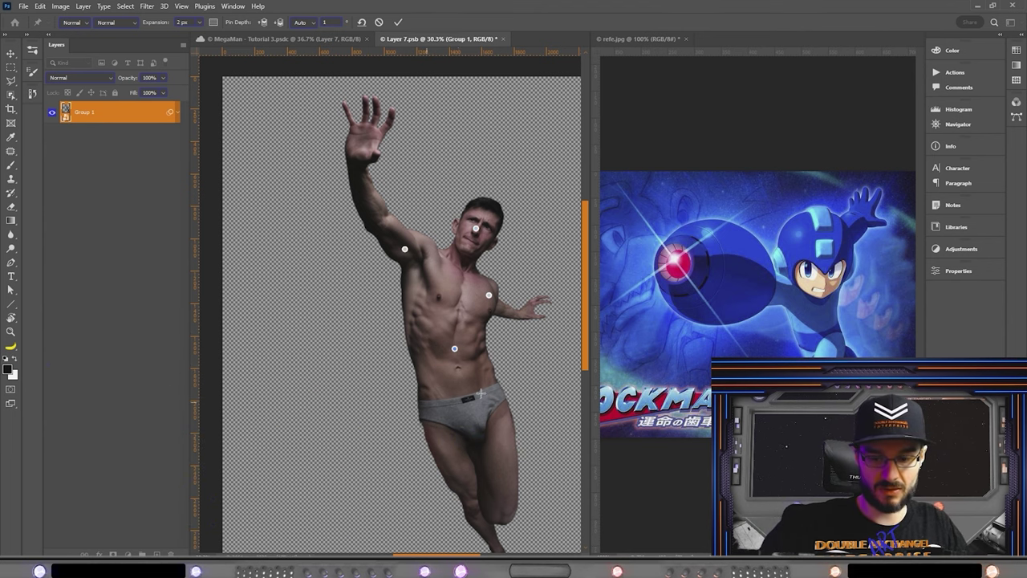
{"action": "scroll", "coordinate": [516, 339], "scroll_direction": "down", "scroll_amount": 2}
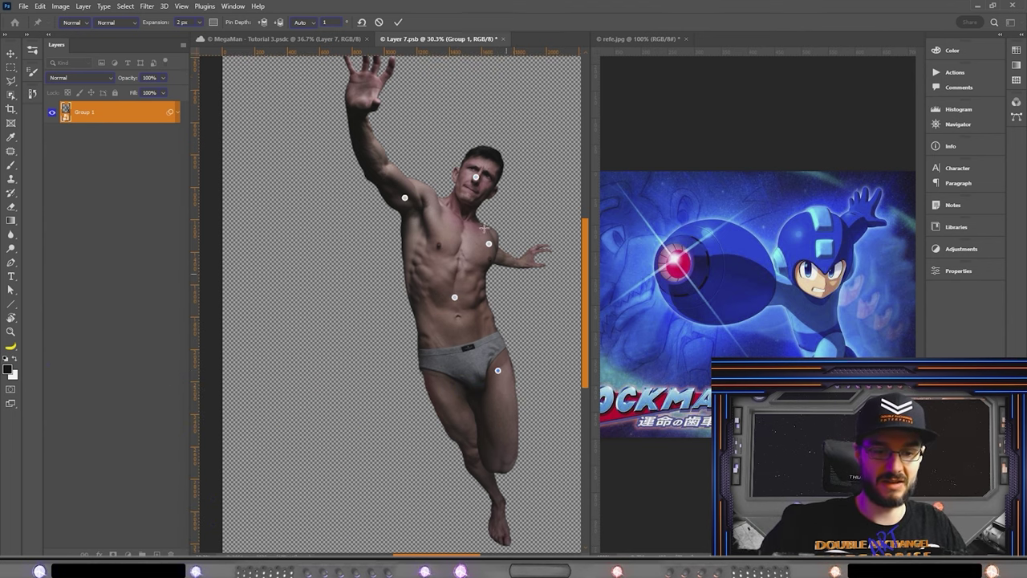
{"action": "scroll", "coordinate": [483, 227], "scroll_direction": "up", "scroll_amount": 1}
{"action": "left_click_drag", "start_coordinate": [405, 232], "coordinate": [406, 234]}
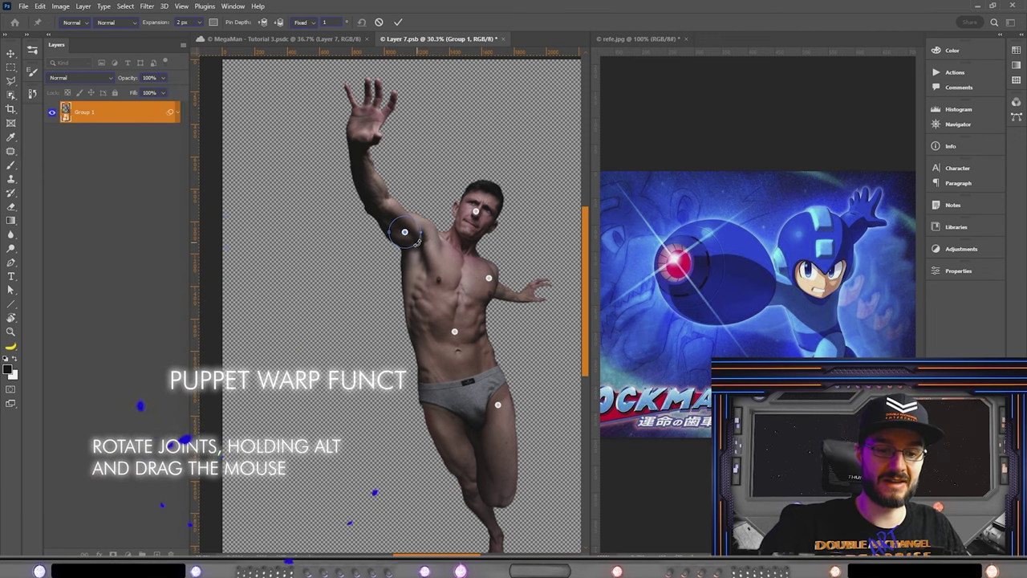
Rotate the raised arm outward around the shoulder pin, shift the thigh pin, and commit the Puppet Warp
{"action": "left_click_drag", "start_coordinate": [418, 243], "coordinate": [423, 235]}
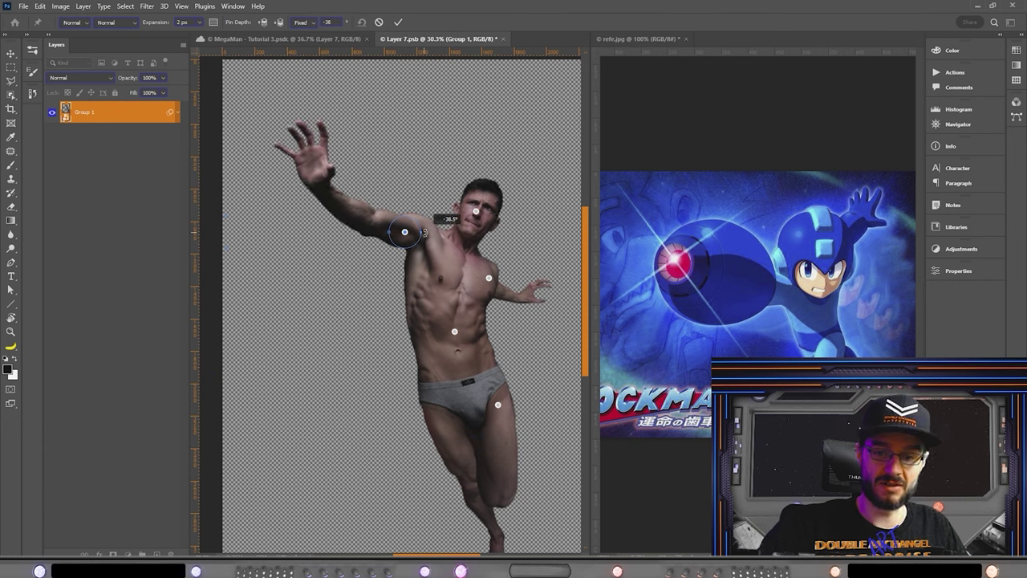
{"action": "left_click_drag", "start_coordinate": [422, 233], "coordinate": [428, 233]}
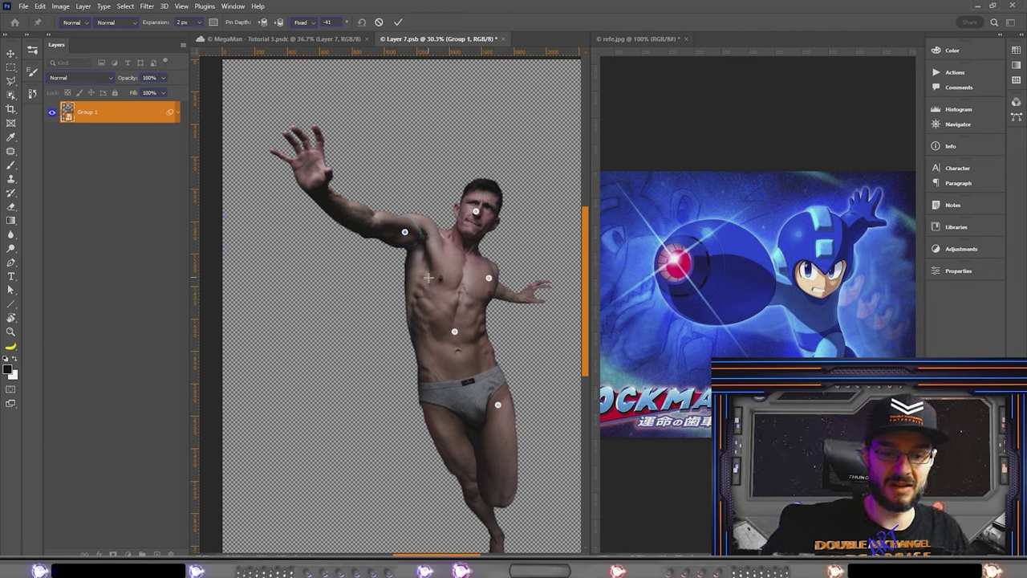
{"action": "scroll", "coordinate": [497, 475], "scroll_direction": "down", "scroll_amount": 2}
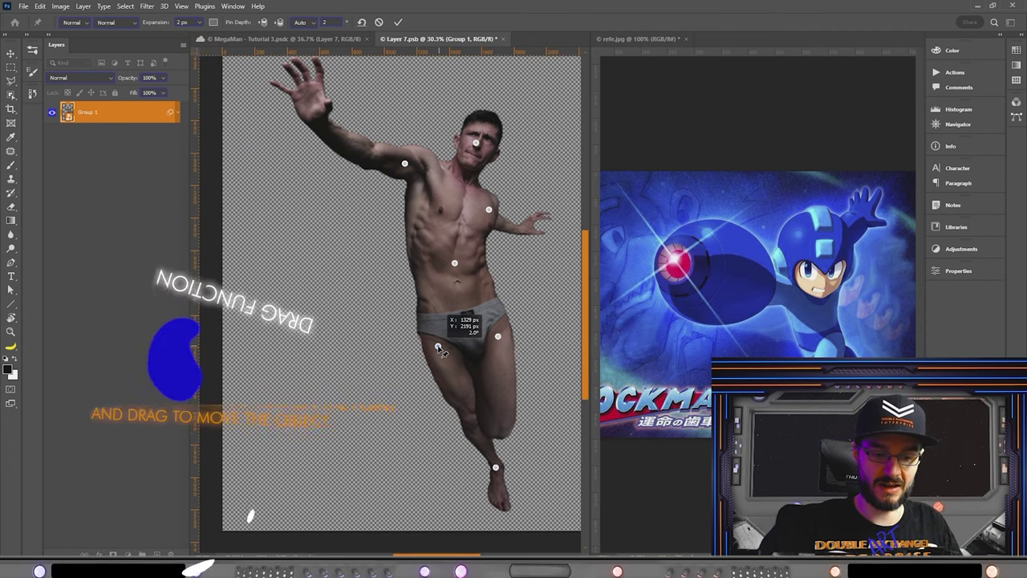
{"action": "left_click_drag", "start_coordinate": [439, 348], "coordinate": [435, 347]}
{"action": "left_click", "coordinate": [498, 336]}
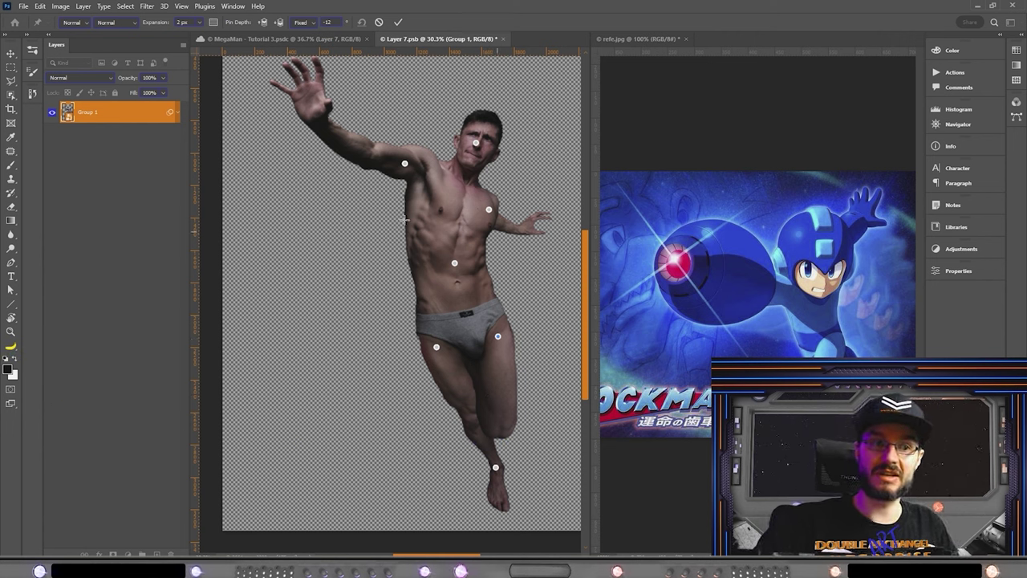
{"action": "left_click", "coordinate": [398, 24]}
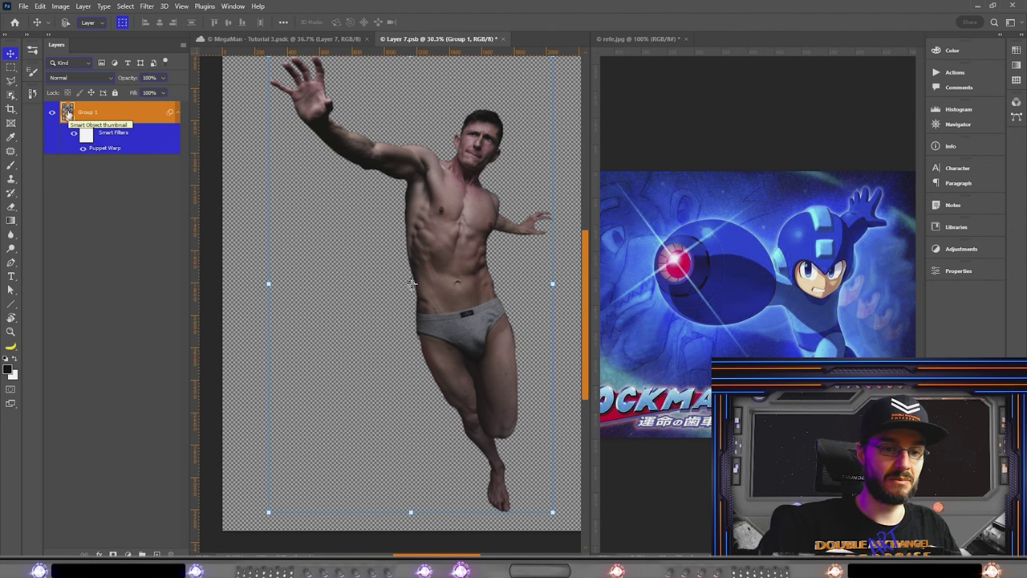
Open Group 1's contents and convert the IMG-50 layer into a smart object
{"action": "double_click", "coordinate": [68, 113]}
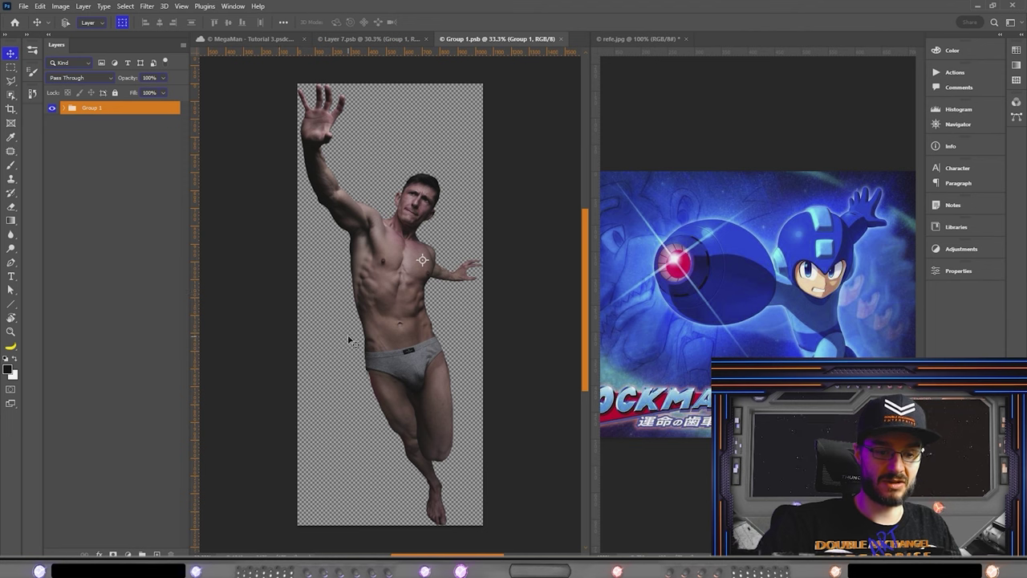
{"action": "left_click", "coordinate": [63, 108]}
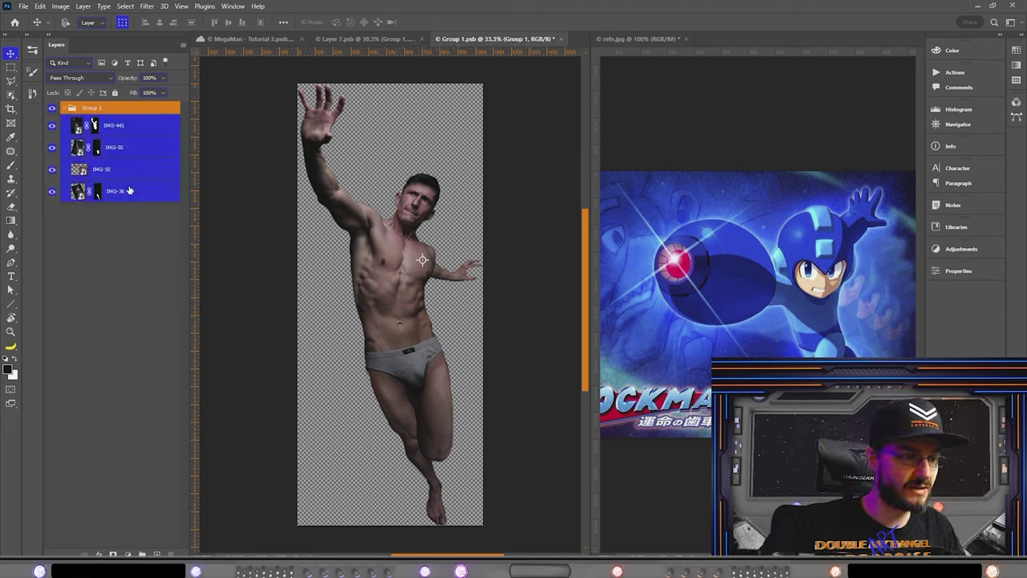
{"action": "left_click", "coordinate": [128, 140]}
{"action": "right_click", "coordinate": [130, 142]}
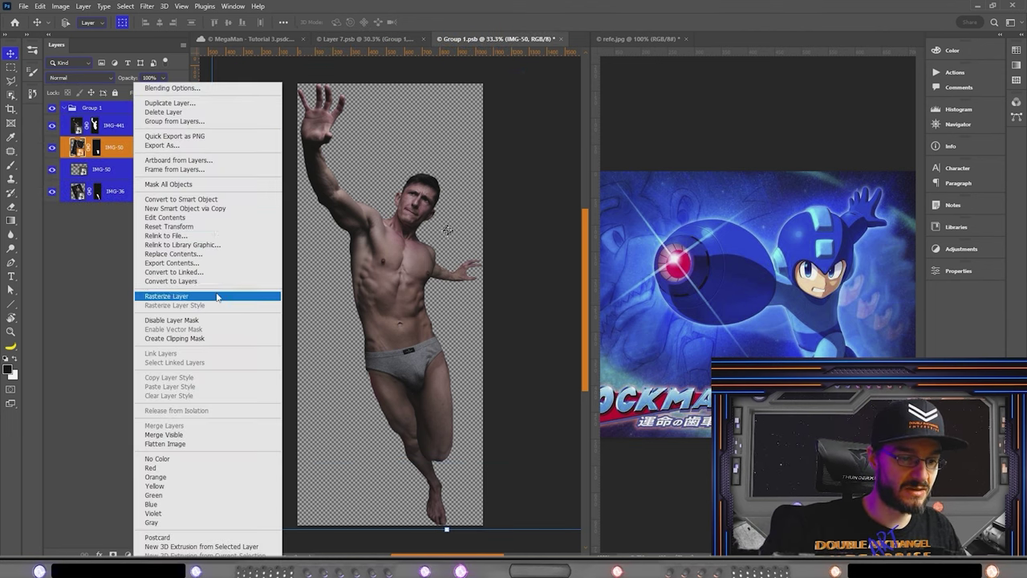
{"action": "left_click", "coordinate": [183, 199]}
Puppet-warp the man's leg, commit it, then save and close Group 1.psb
{"action": "key", "text": "alt+e"}
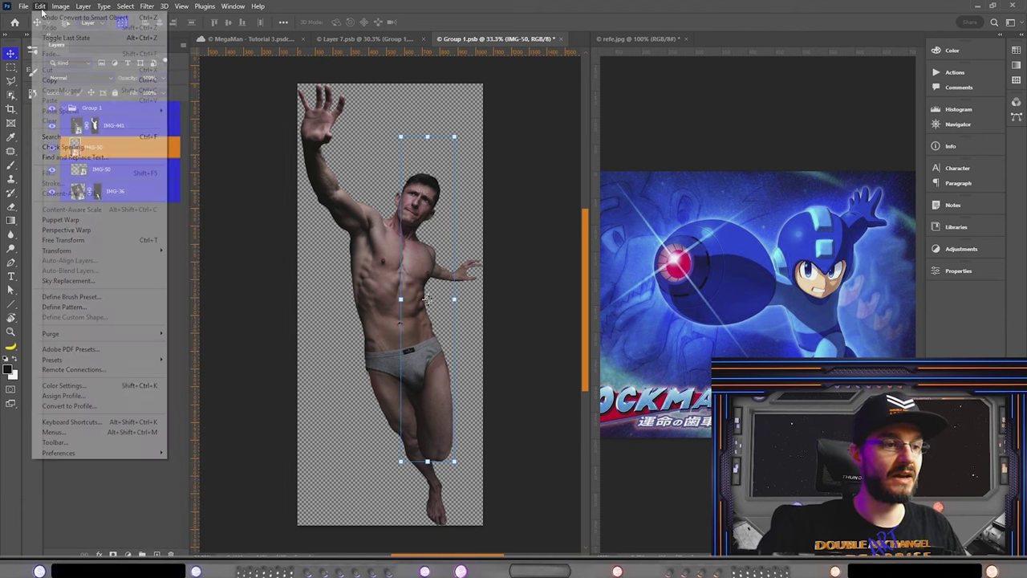
{"action": "left_click", "coordinate": [99, 219]}
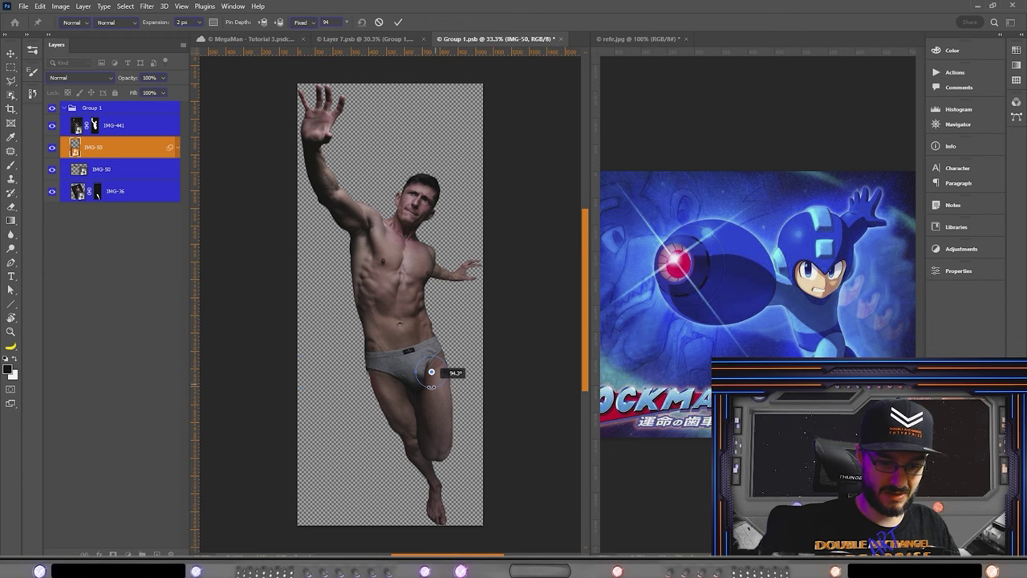
{"action": "key", "text": "Return"}
{"action": "key", "text": "ctrl+s"}
{"action": "key", "text": "ctrl+w"}
Warp the Sci Fi City boot texture, bending its top edge up around the knee
{"action": "scroll", "coordinate": [445, 278], "scroll_direction": "up", "scroll_amount": 3}
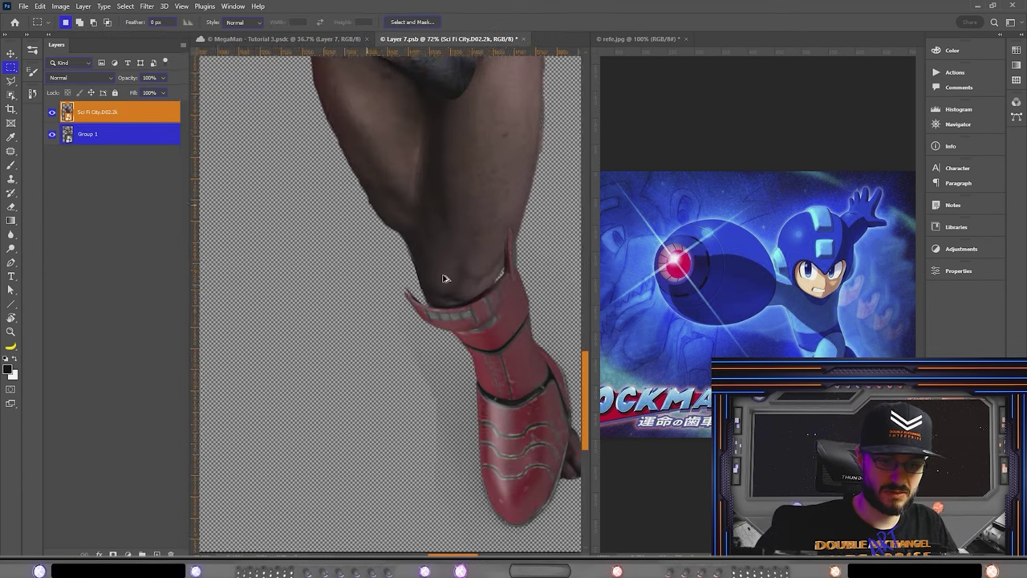
{"action": "scroll", "coordinate": [445, 278], "scroll_direction": "up", "scroll_amount": 2}
{"action": "right_click", "coordinate": [515, 383]}
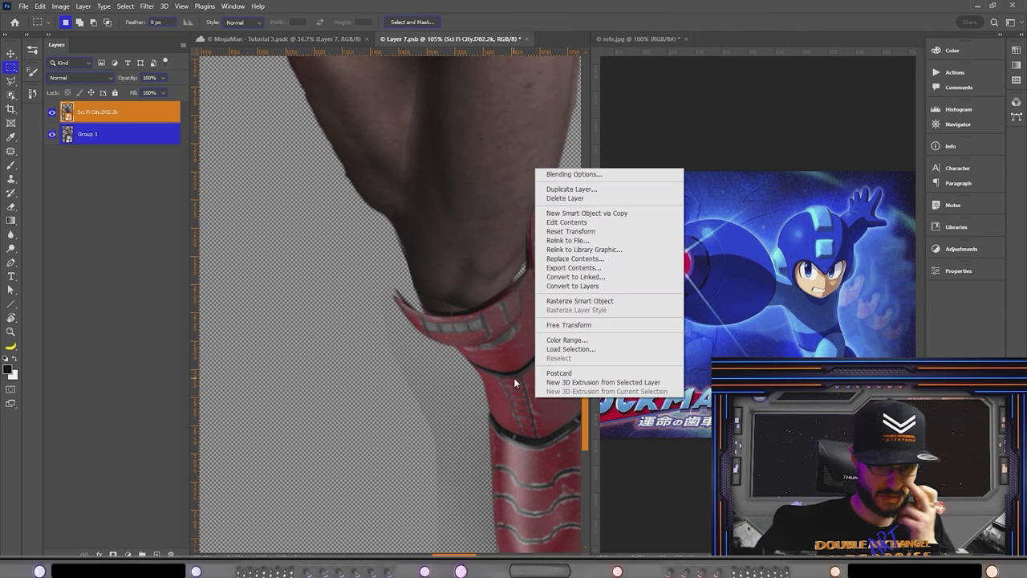
{"action": "left_click", "coordinate": [569, 324]}
{"action": "right_click", "coordinate": [469, 342]}
{"action": "left_click", "coordinate": [498, 410]}
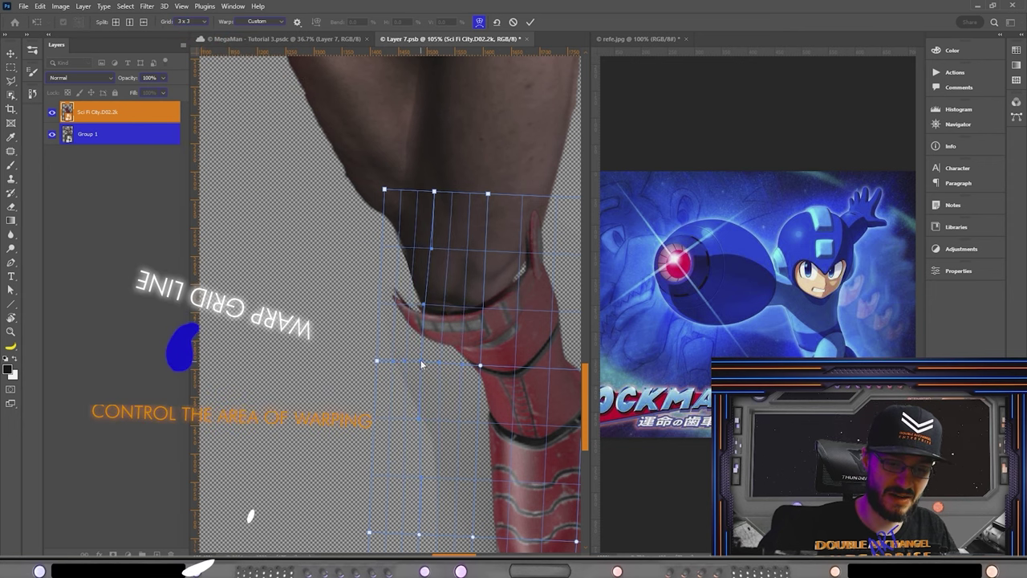
{"action": "mouse_move", "coordinate": [421, 360]}
{"action": "left_mouse_down"}
{"action": "mouse_move", "coordinate": [455, 322]}
{"action": "mouse_move", "coordinate": [439, 271]}
{"action": "left_mouse_up"}
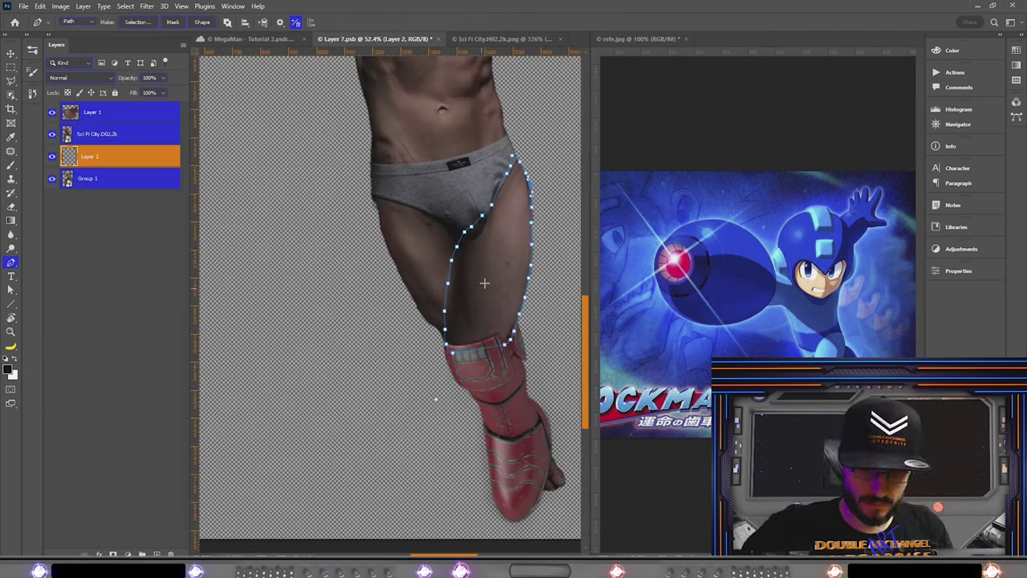
Fill the thigh path with black and draw a stroke-less black rectangle over the thigh
{"action": "key", "text": "ctrl+Return"}
{"action": "key", "text": "alt+BackSpace"}
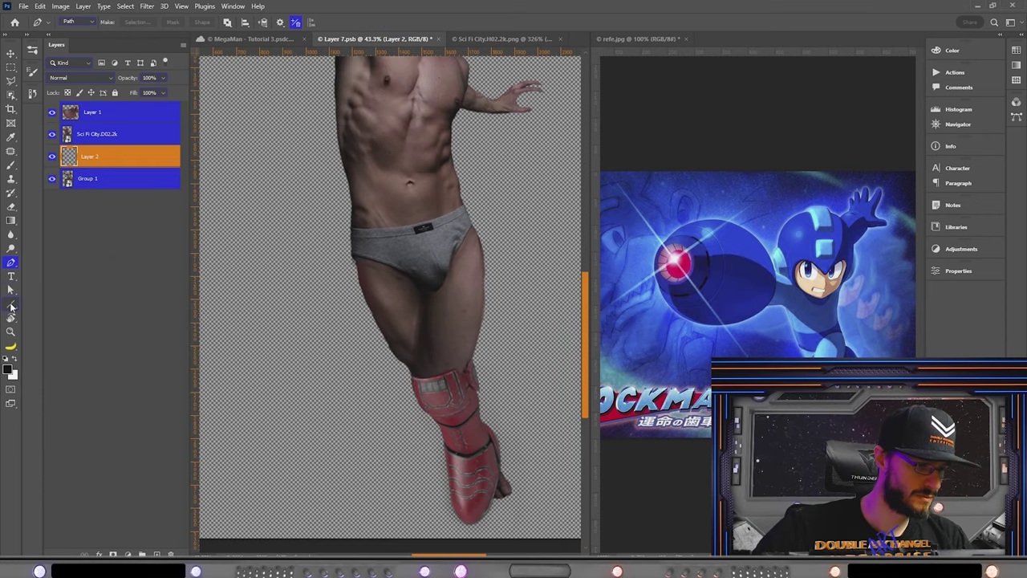
{"action": "left_click", "coordinate": [11, 306]}
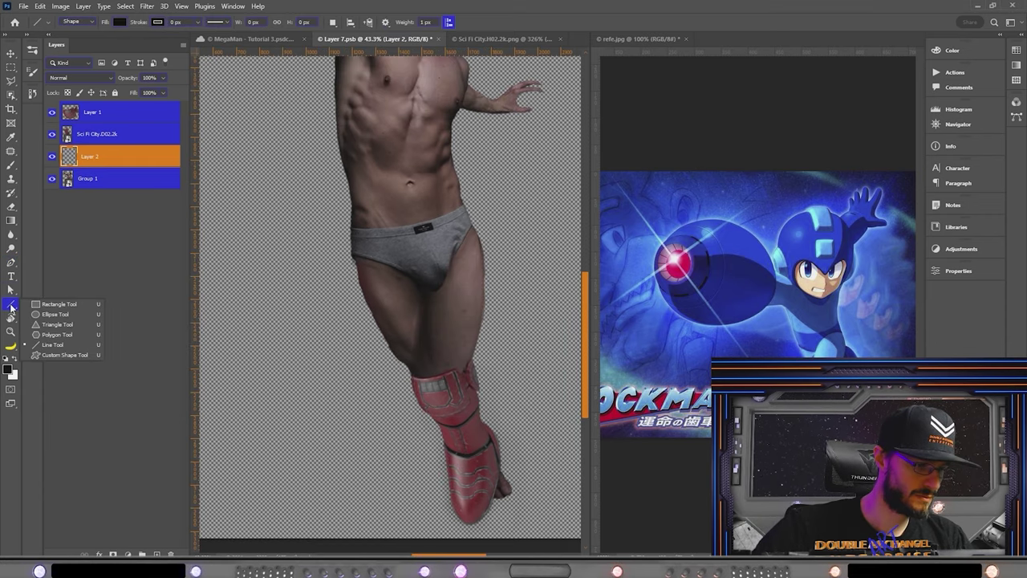
{"action": "left_click", "coordinate": [51, 305]}
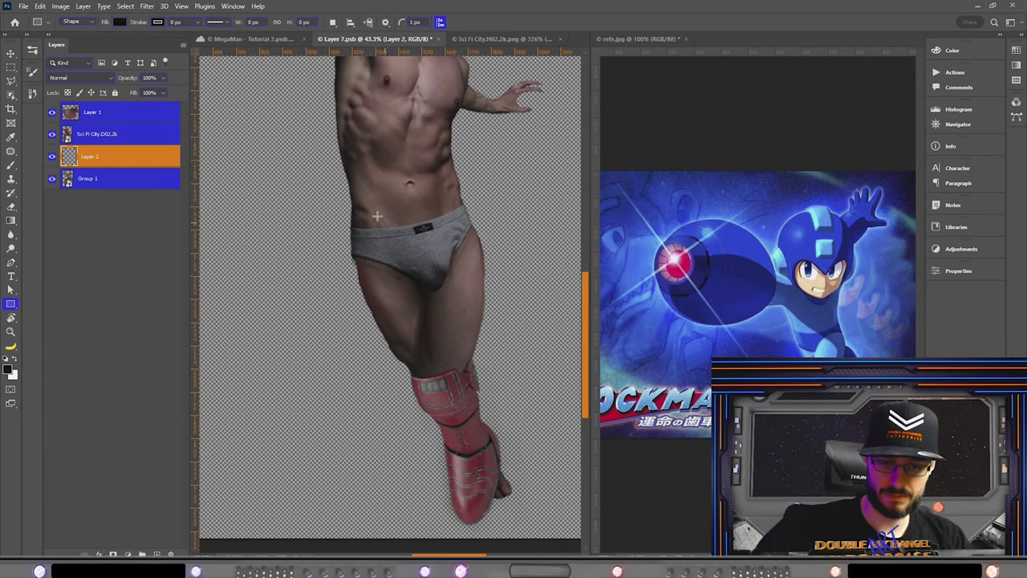
{"action": "left_click_drag", "start_coordinate": [514, 414], "coordinate": [516, 402]}
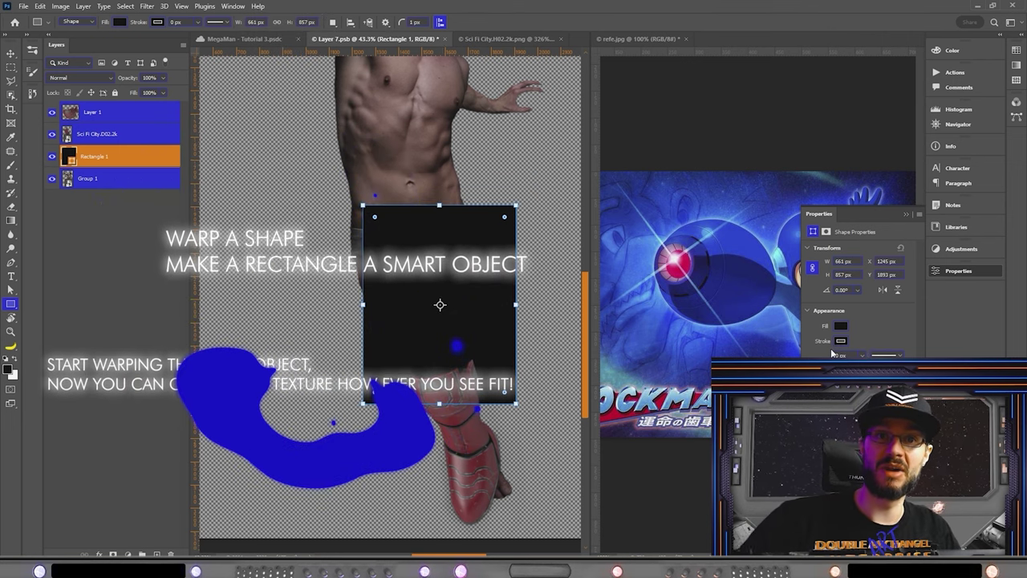
{"action": "left_click", "coordinate": [158, 22]}
{"action": "left_click", "coordinate": [89, 40]}
{"action": "key", "text": "Return"}
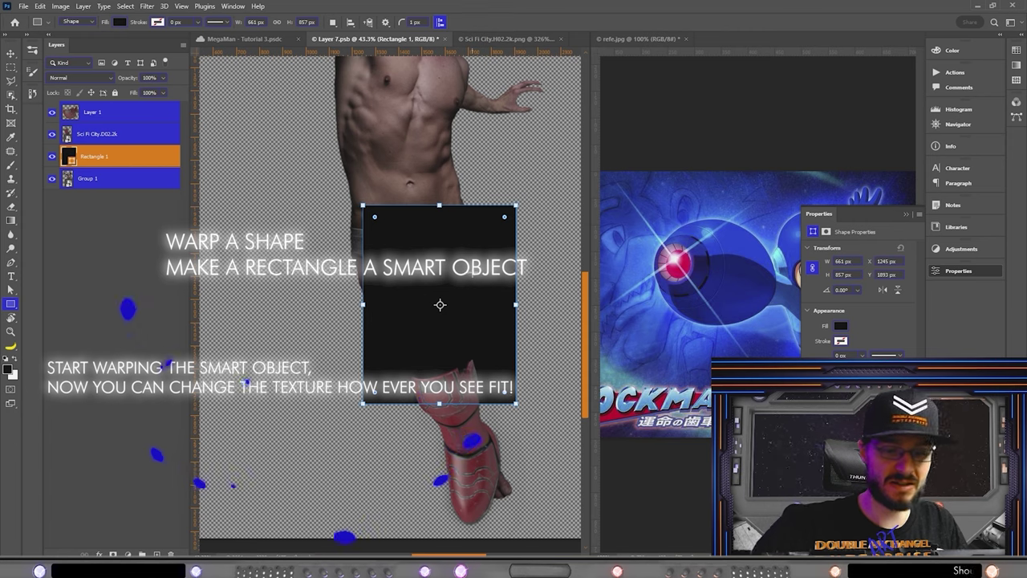
{"action": "mouse_move", "coordinate": [515, 205]}
{"action": "left_mouse_down"}
{"action": "mouse_move", "coordinate": [505, 220]}
{"action": "mouse_move", "coordinate": [510, 213]}
{"action": "left_mouse_up"}
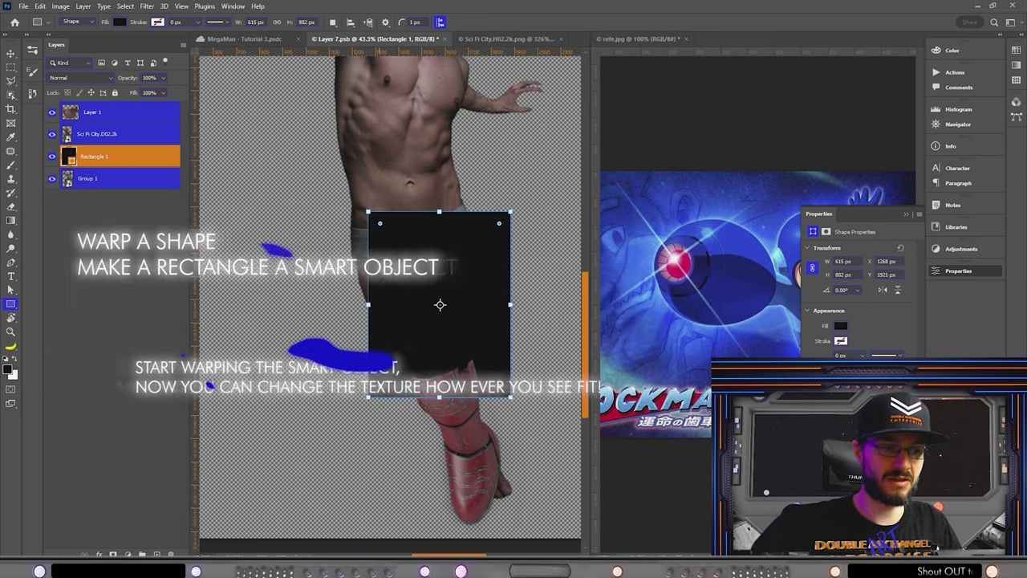
Convert Rectangle 1 to a smart object, set its opacity to 50%, and start resizing it
{"action": "right_click", "coordinate": [136, 152]}
{"action": "left_click", "coordinate": [248, 256]}
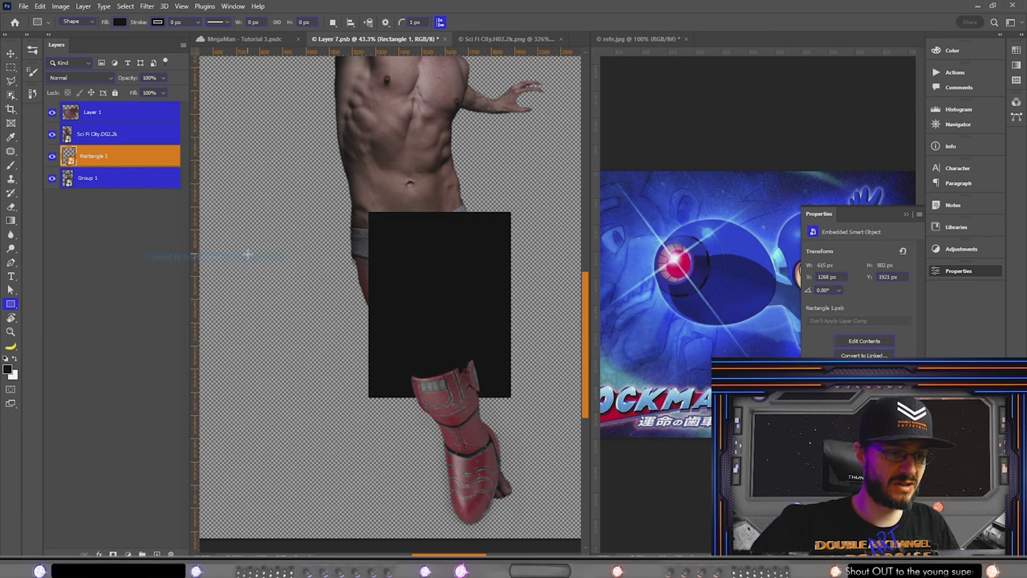
{"action": "right_click", "coordinate": [429, 295]}
{"action": "key", "text": "Escape"}
{"action": "key", "text": "7"}
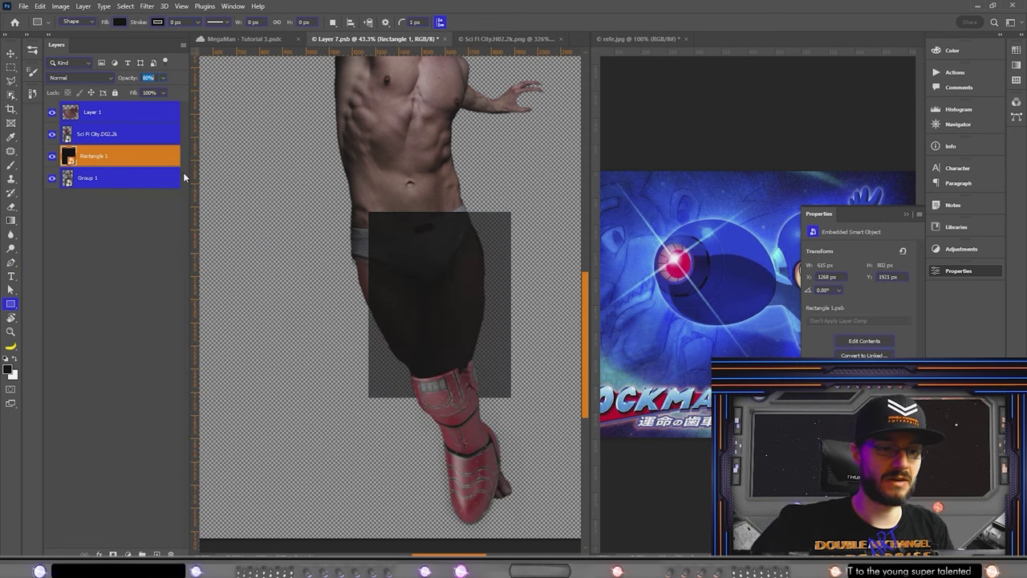
{"action": "key", "text": "5"}
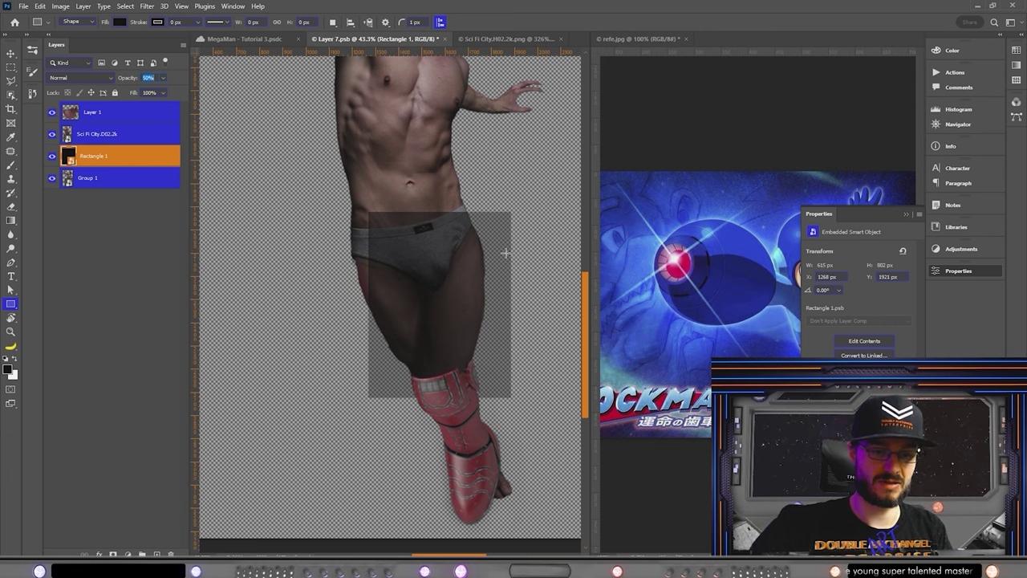
{"action": "key", "text": "ctrl+t"}
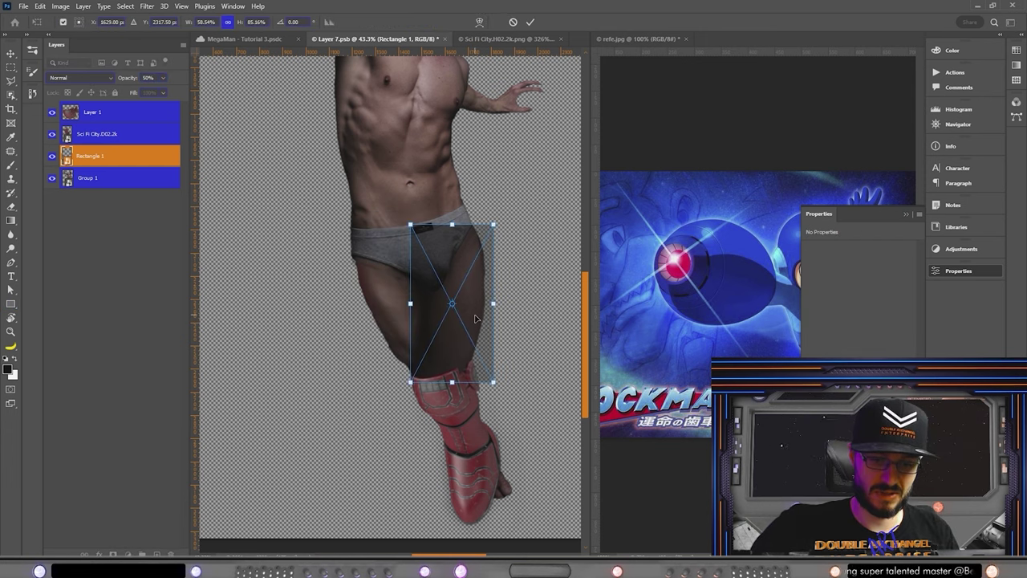
Commit the narrowed rectangle and put it into a Free Transform Warp
{"action": "left_click", "coordinate": [529, 22]}
{"action": "right_click", "coordinate": [421, 271]}
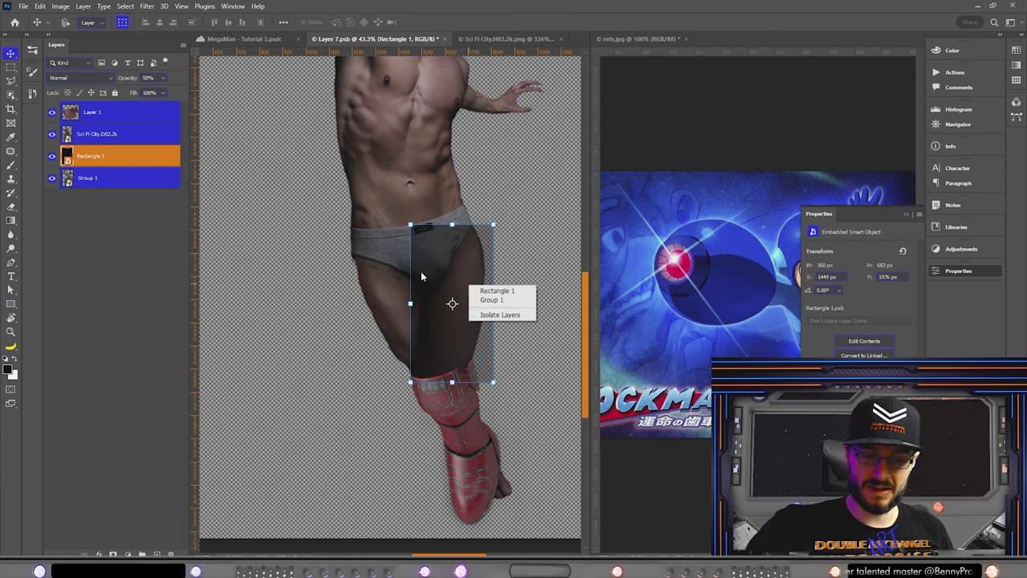
{"action": "left_click", "coordinate": [10, 68]}
{"action": "right_click", "coordinate": [469, 301]}
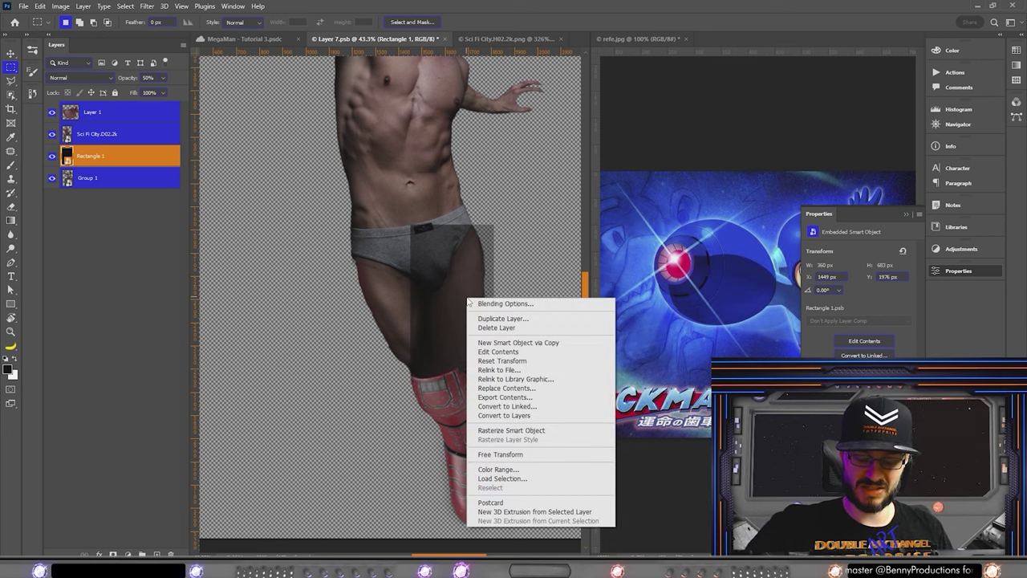
{"action": "left_click", "coordinate": [542, 455]}
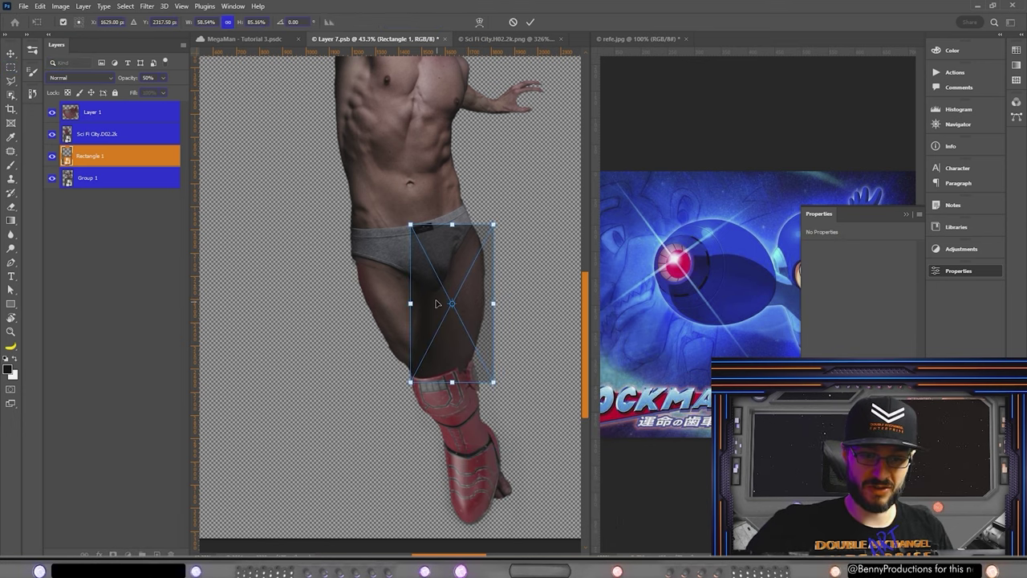
{"action": "right_click", "coordinate": [435, 297]}
{"action": "left_click", "coordinate": [482, 412]}
Drag the rectangle's corners and edges along the thigh to the boot, add a split line, and commit
{"action": "scroll", "coordinate": [487, 383], "scroll_direction": "up", "scroll_amount": 5}
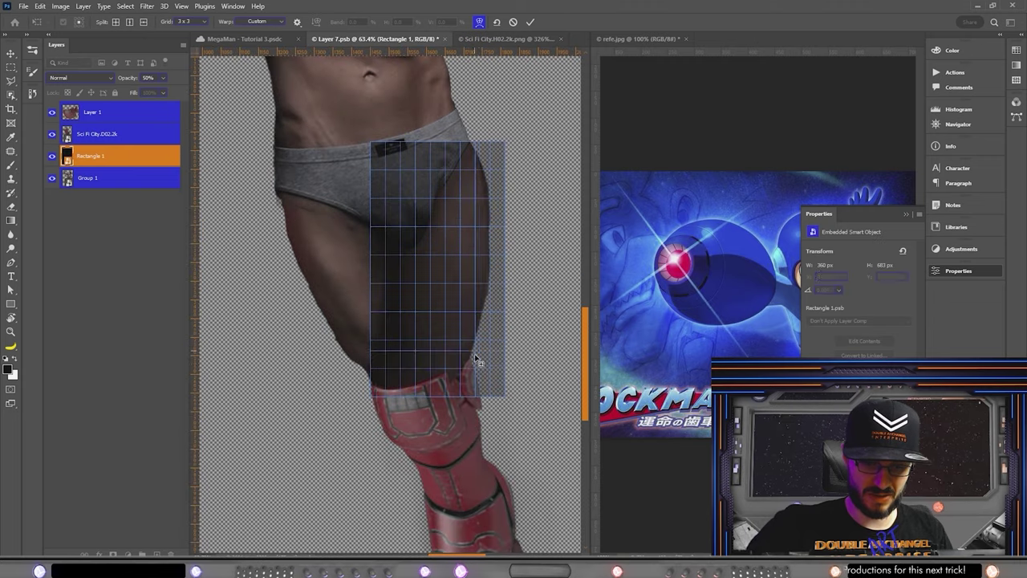
{"action": "left_click_drag", "start_coordinate": [505, 402], "coordinate": [454, 380]}
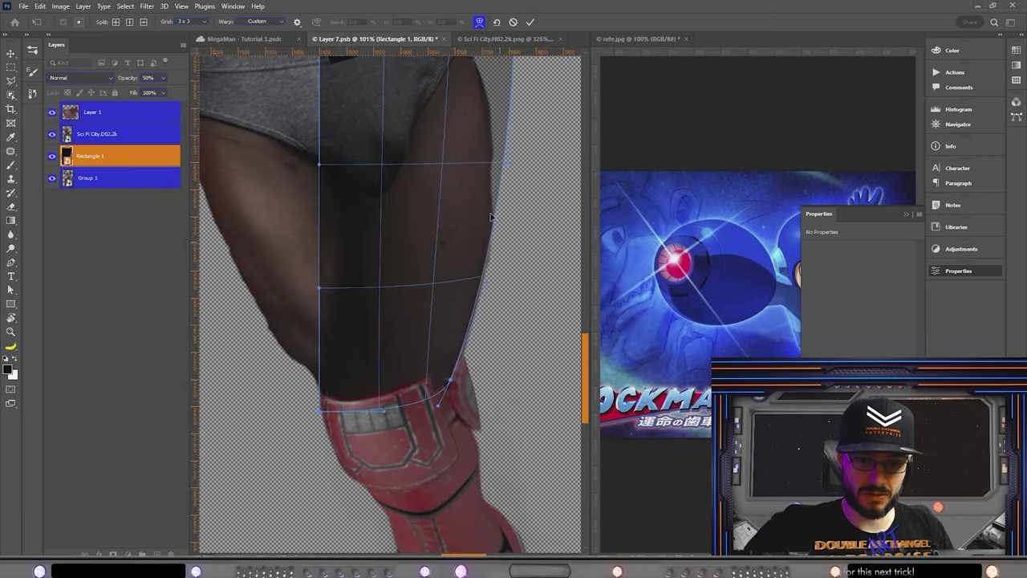
{"action": "left_click_drag", "start_coordinate": [500, 168], "coordinate": [496, 181]}
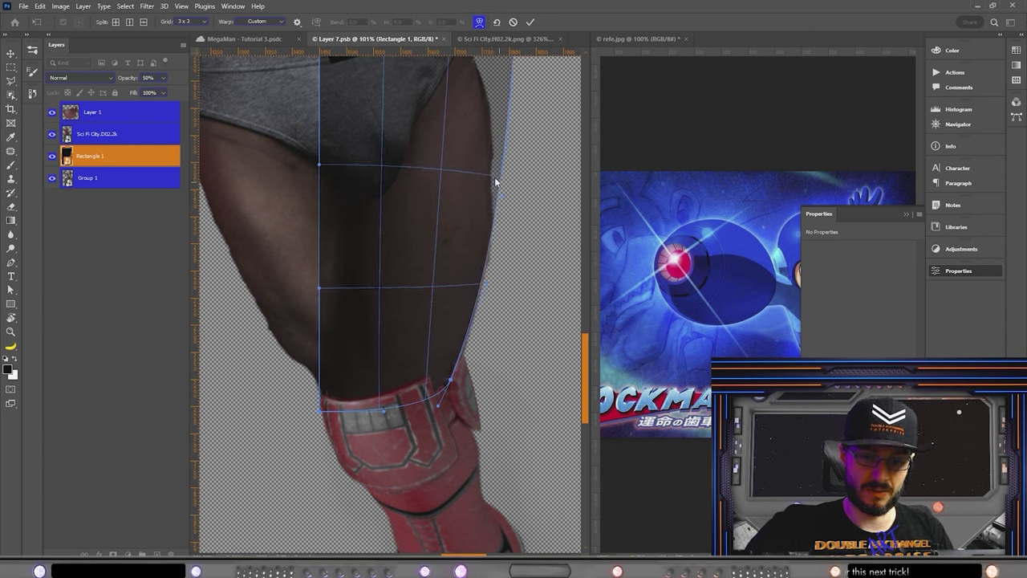
{"action": "left_click", "coordinate": [495, 209]}
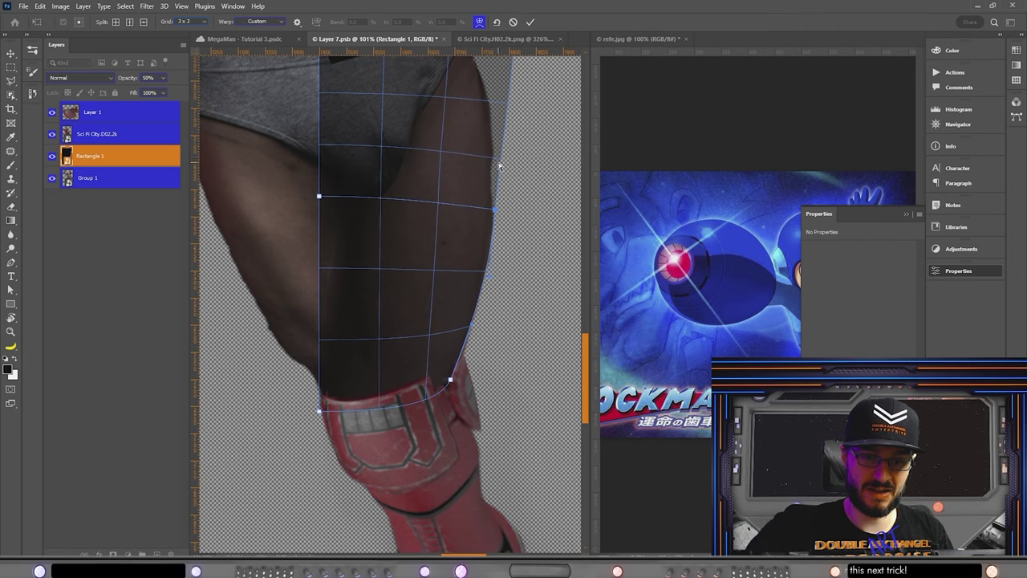
{"action": "scroll", "coordinate": [454, 276], "scroll_direction": "up", "scroll_amount": 3}
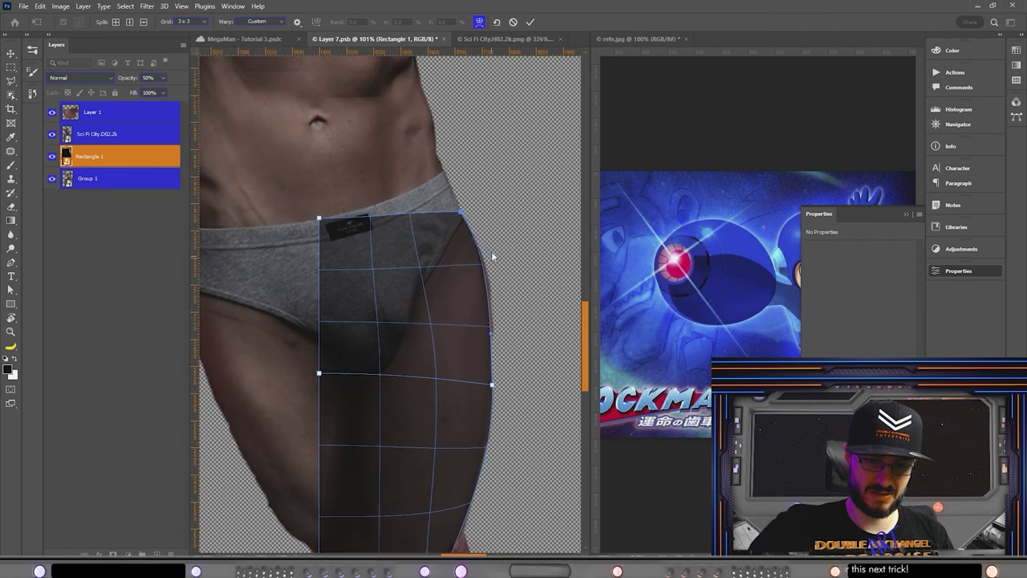
{"action": "left_click_drag", "start_coordinate": [491, 251], "coordinate": [501, 258]}
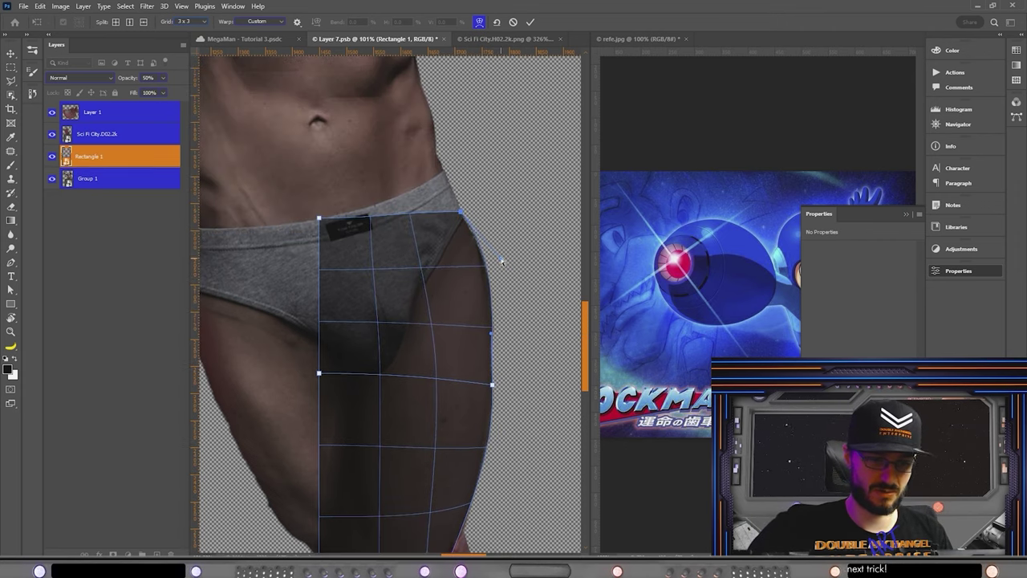
{"action": "scroll", "coordinate": [458, 292], "scroll_direction": "down", "scroll_amount": 3}
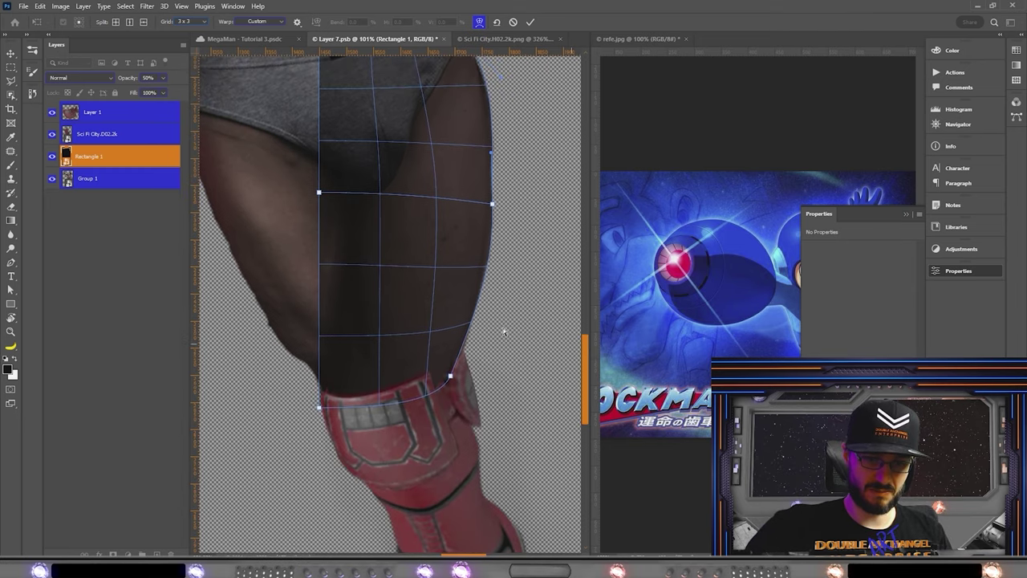
{"action": "left_click_drag", "start_coordinate": [319, 407], "coordinate": [326, 400]}
{"action": "scroll", "coordinate": [589, 396], "scroll_direction": "up", "scroll_amount": 3}
{"action": "scroll", "coordinate": [583, 317], "scroll_direction": "down", "scroll_amount": 2}
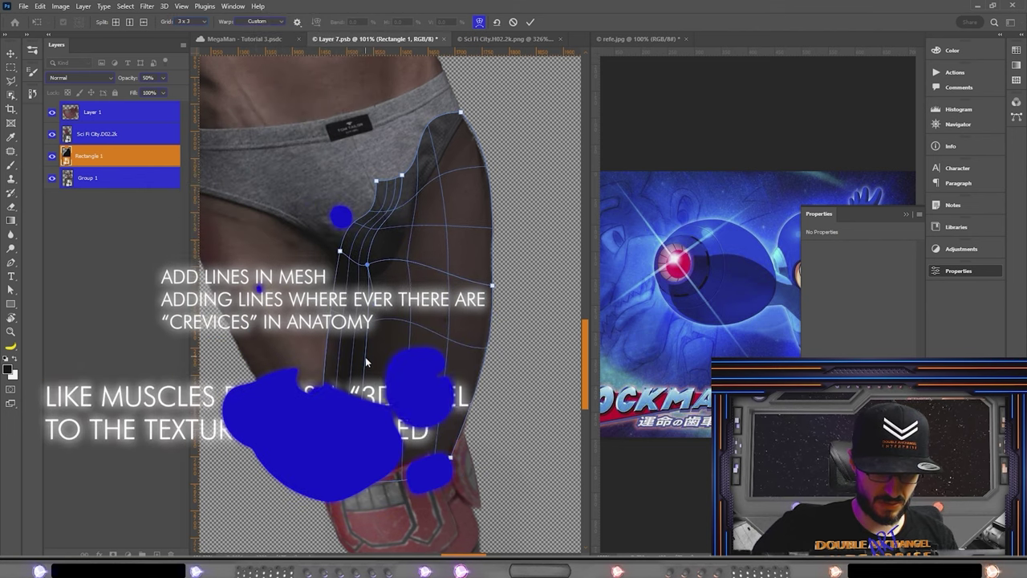
{"action": "key", "text": "Return"}
{"action": "key", "text": "m"}
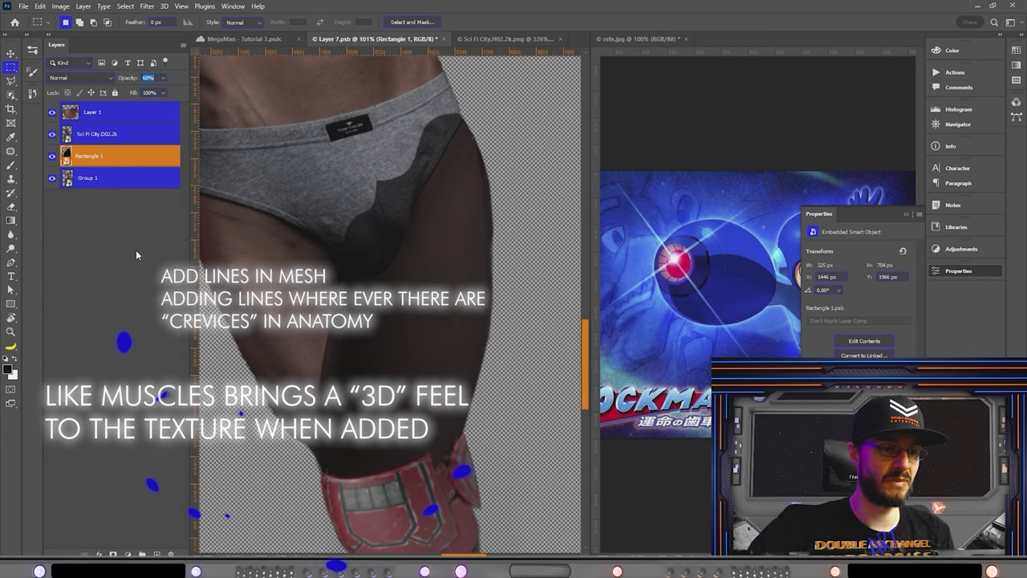
Restore the rectangle to 100% opacity and place a shrunken blue canvas texture inside its contents
{"action": "key", "text": "0"}
{"action": "key", "text": "ctrl+0"}
{"action": "double_click", "coordinate": [66, 157]}
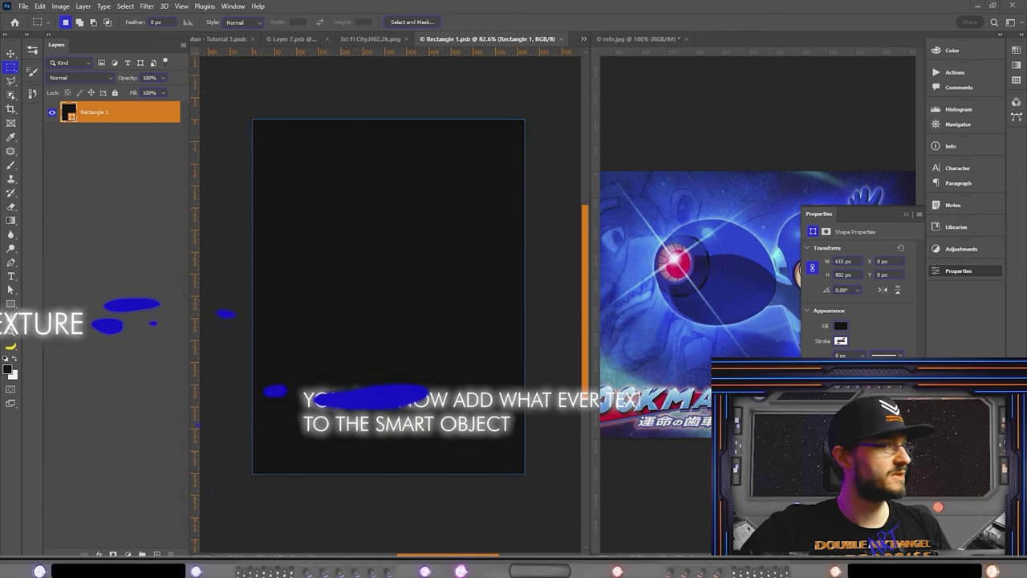
{"action": "left_click_drag", "start_coordinate": [724, 252], "coordinate": [544, 188]}
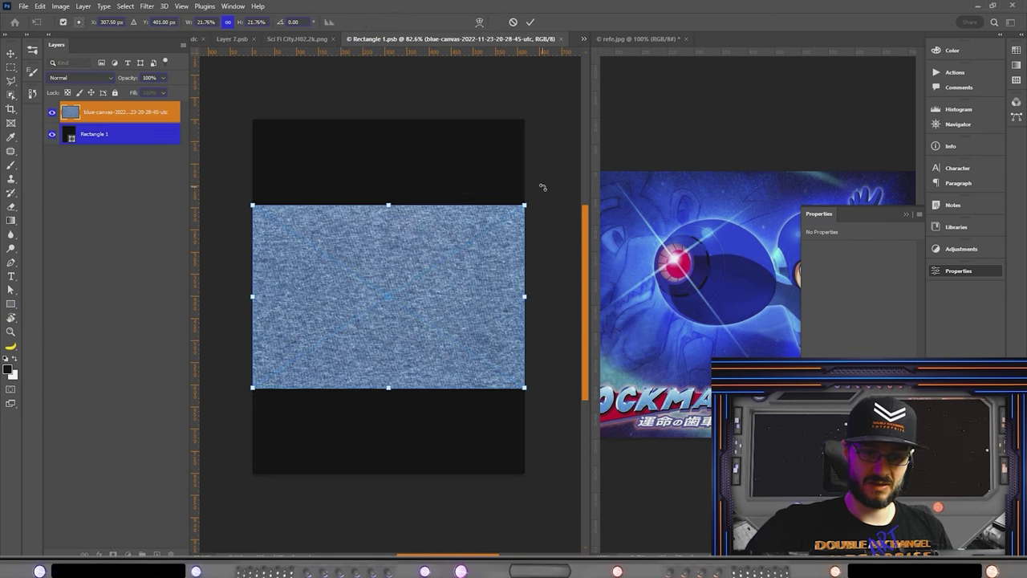
{"action": "left_click_drag", "start_coordinate": [484, 162], "coordinate": [417, 257]}
{"action": "left_click_drag", "start_coordinate": [394, 379], "coordinate": [337, 249]}
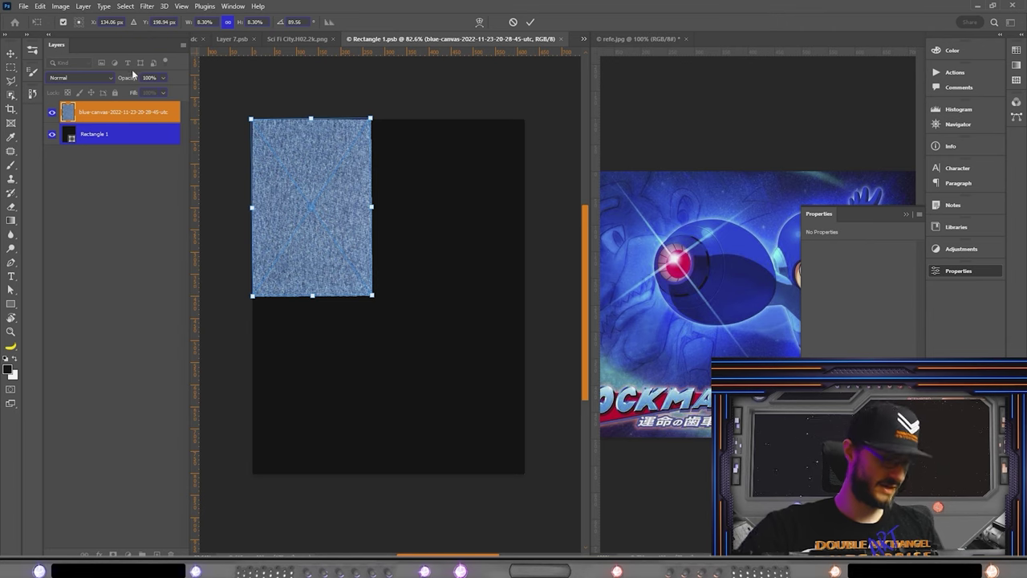
{"action": "key", "text": "Return"}
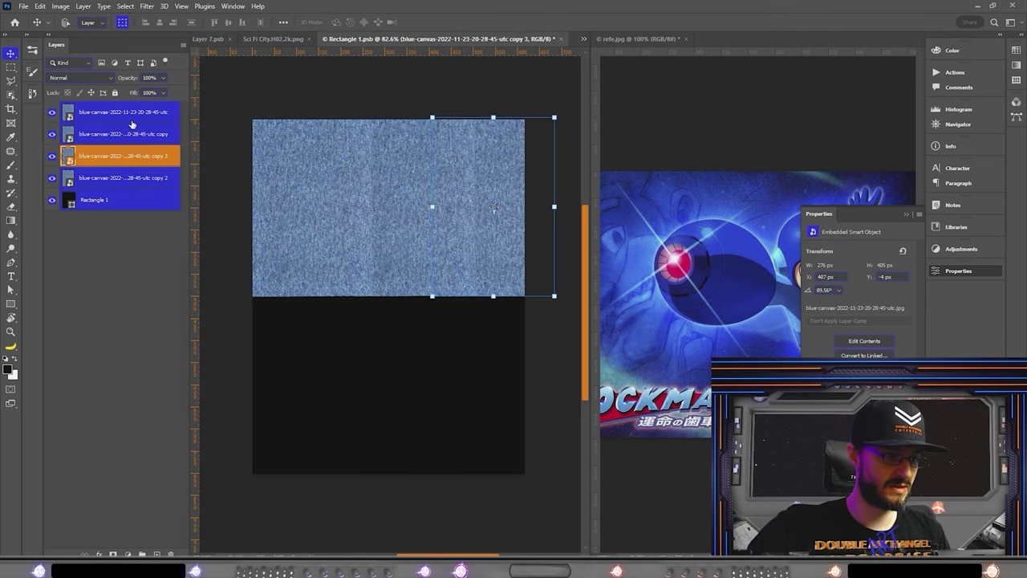
Select the top texture copy, compare with Layer 7.psb, then add Layer 1 in Rectangle 1.psb
{"action": "left_click", "coordinate": [133, 121]}
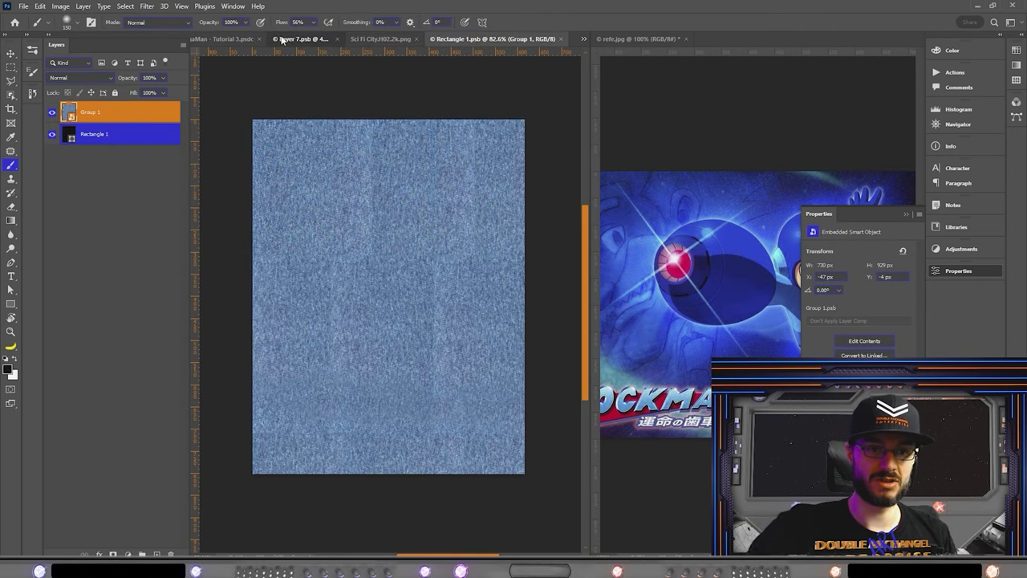
{"action": "left_click", "coordinate": [281, 37]}
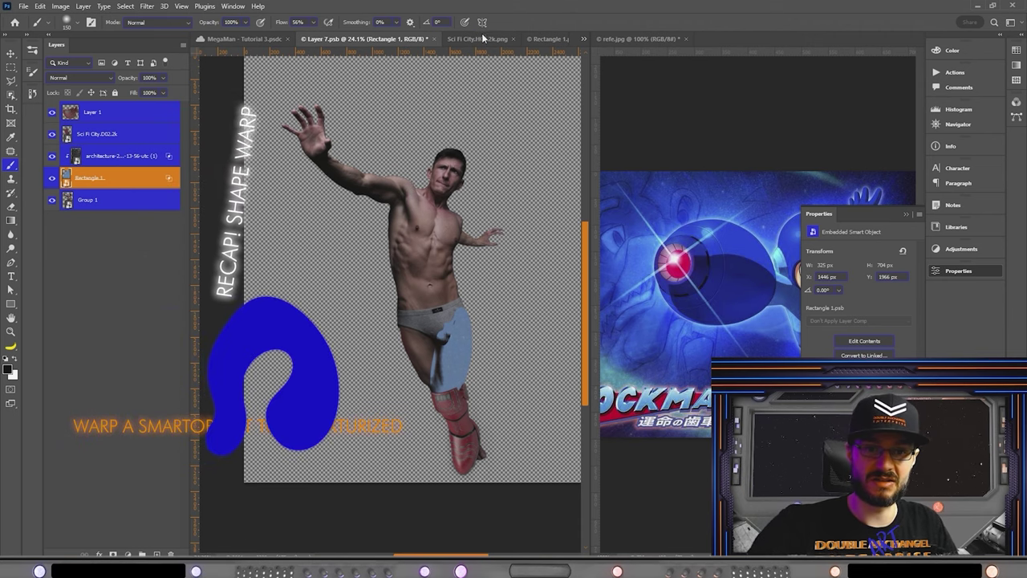
{"action": "left_click", "coordinate": [548, 38]}
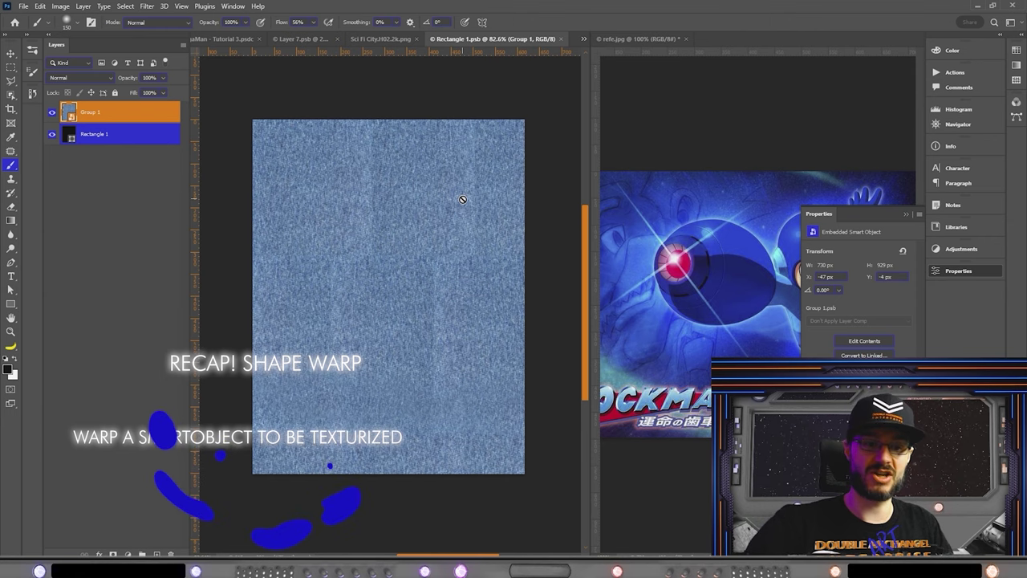
{"action": "left_click", "coordinate": [282, 38]}
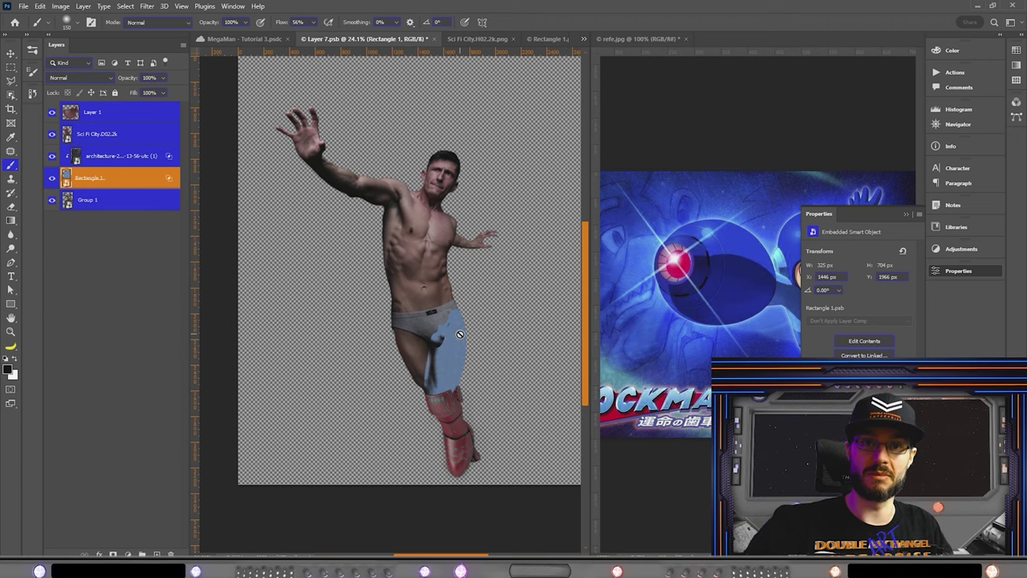
{"action": "double_click", "coordinate": [66, 178]}
{"action": "left_click", "coordinate": [156, 554]}
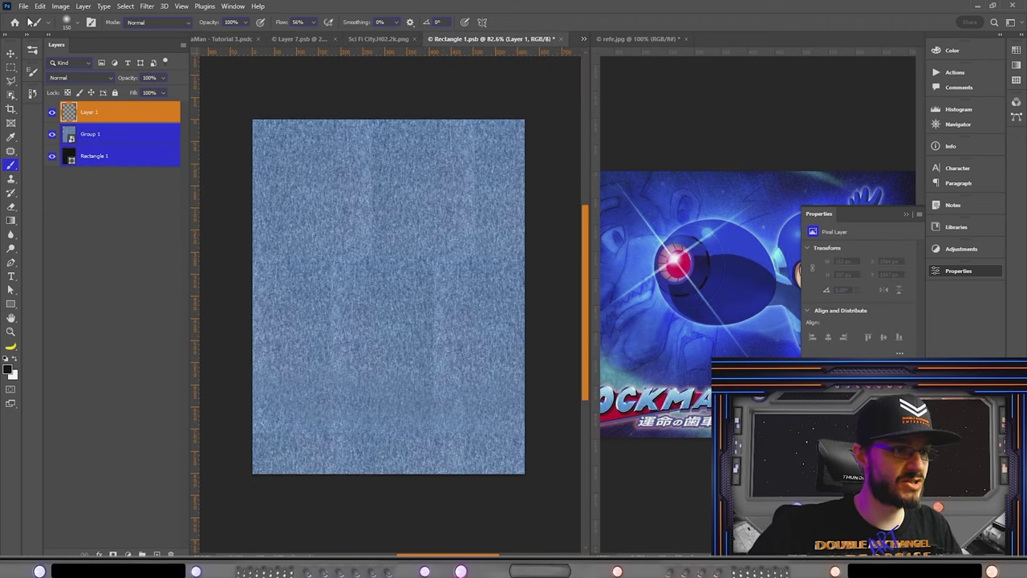
Select Layer 1, enlarge the brush from 200 to 400 px, and bring up the Group 12.psb document
{"action": "left_click", "coordinate": [130, 234]}
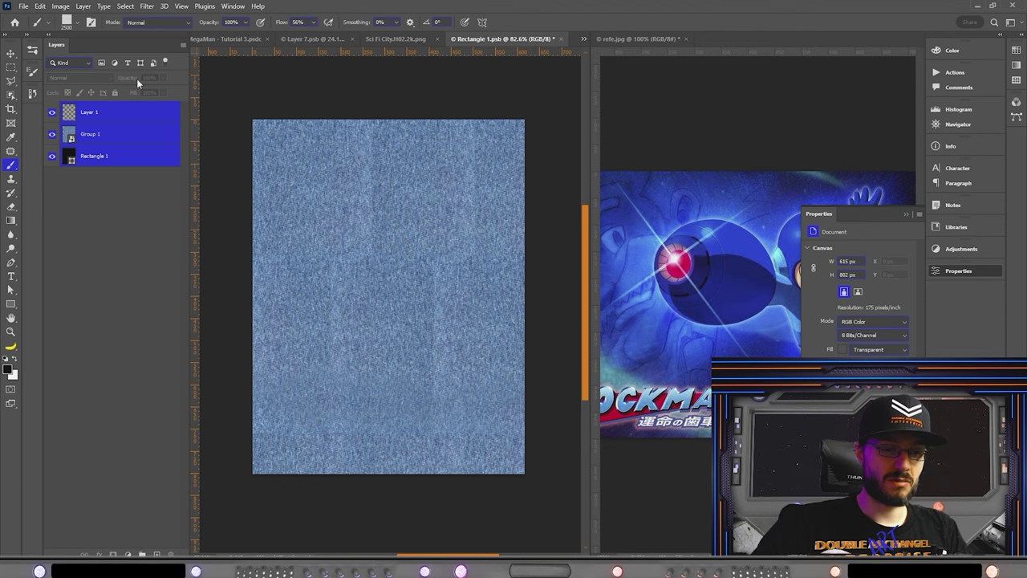
{"action": "left_click", "coordinate": [106, 116]}
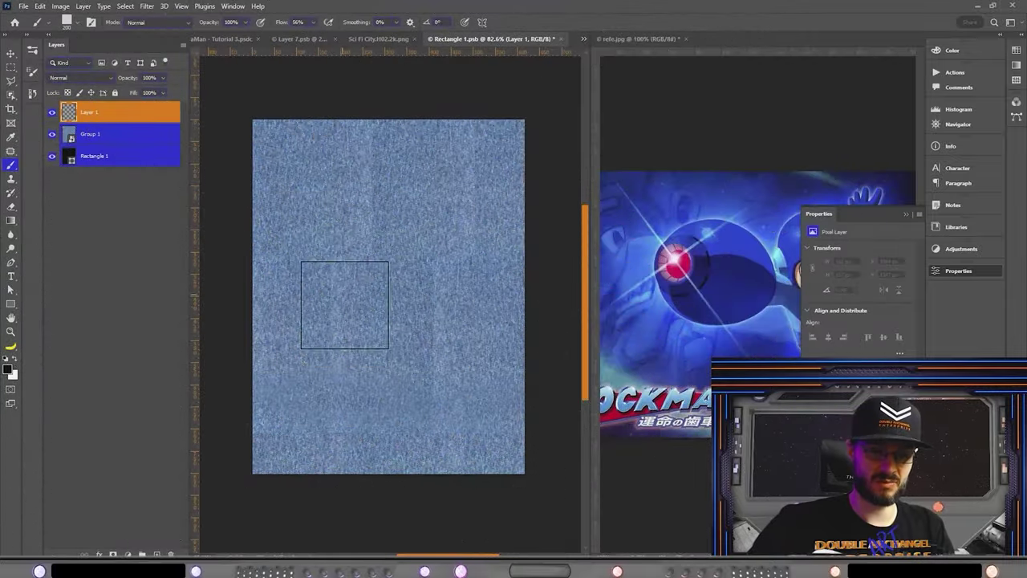
{"action": "key", "text": "bracketright"}
{"action": "key", "text": "bracketright"}
{"action": "key", "text": "bracketright"}
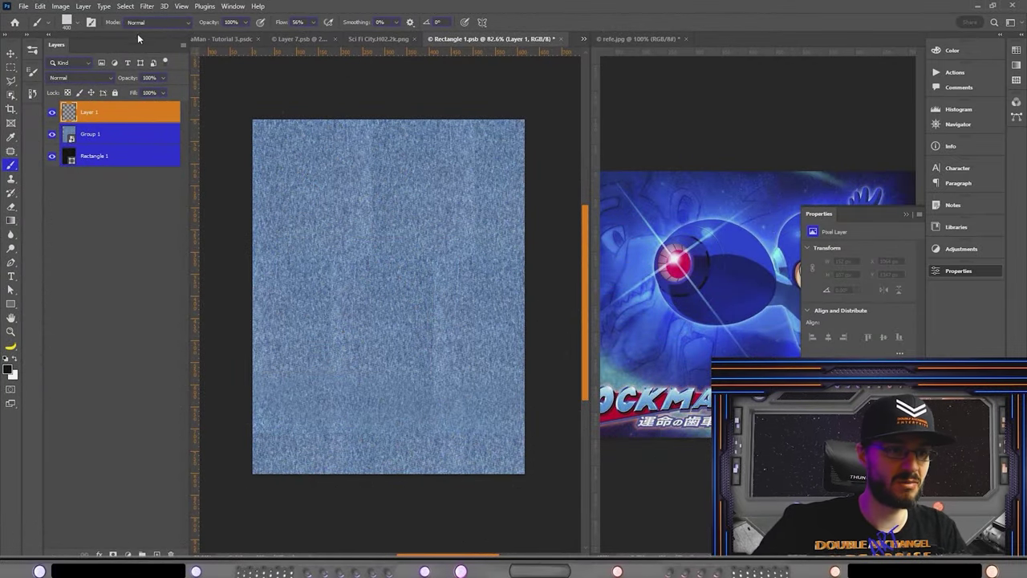
{"action": "left_click", "coordinate": [68, 22]}
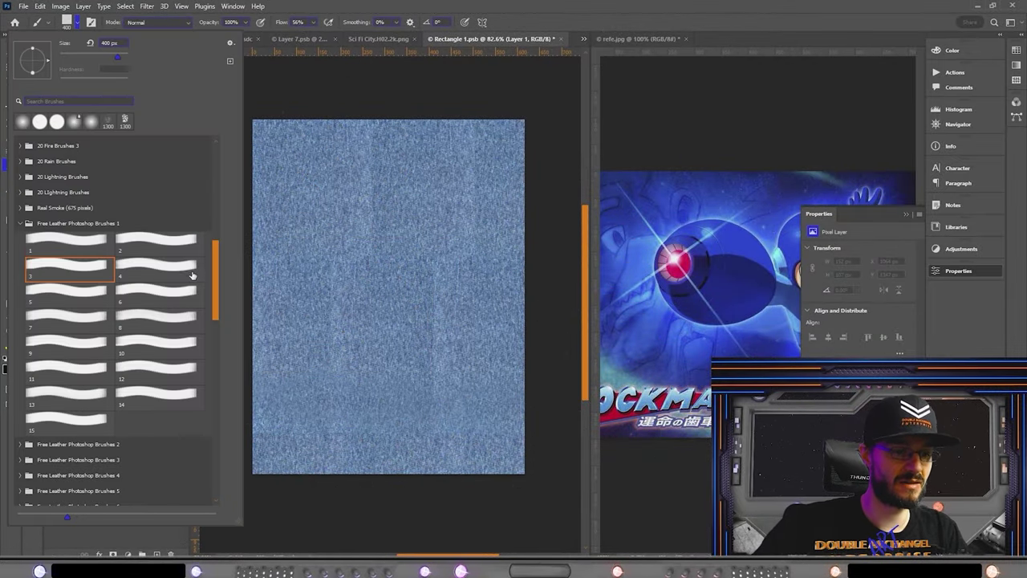
{"action": "left_click_drag", "start_coordinate": [215, 281], "coordinate": [222, 160]}
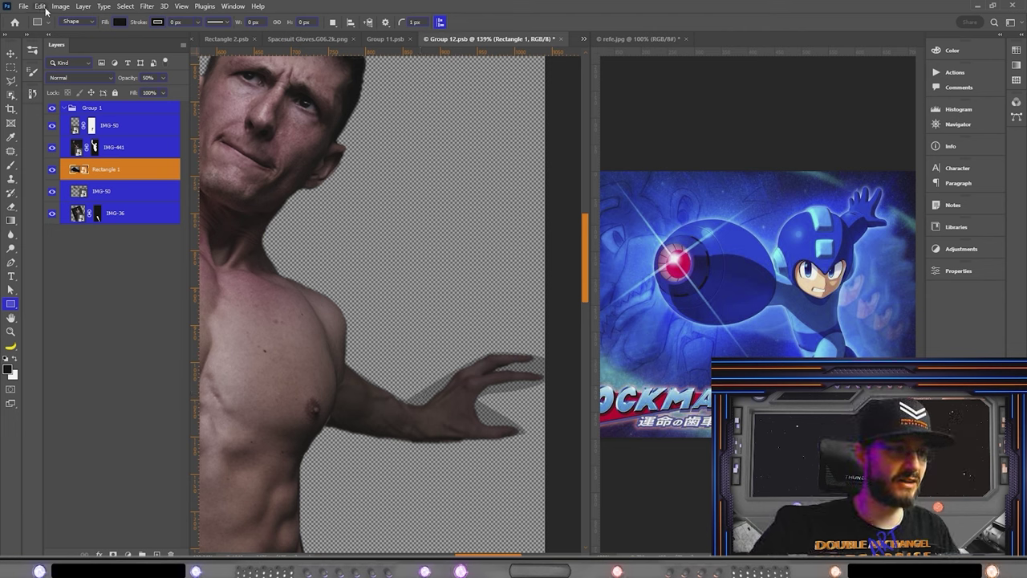
Puppet Warp Rectangle 1, pinning the arm and pulling the fingertip down to curl the hand
{"action": "left_click", "coordinate": [39, 6]}
{"action": "left_click", "coordinate": [76, 219]}
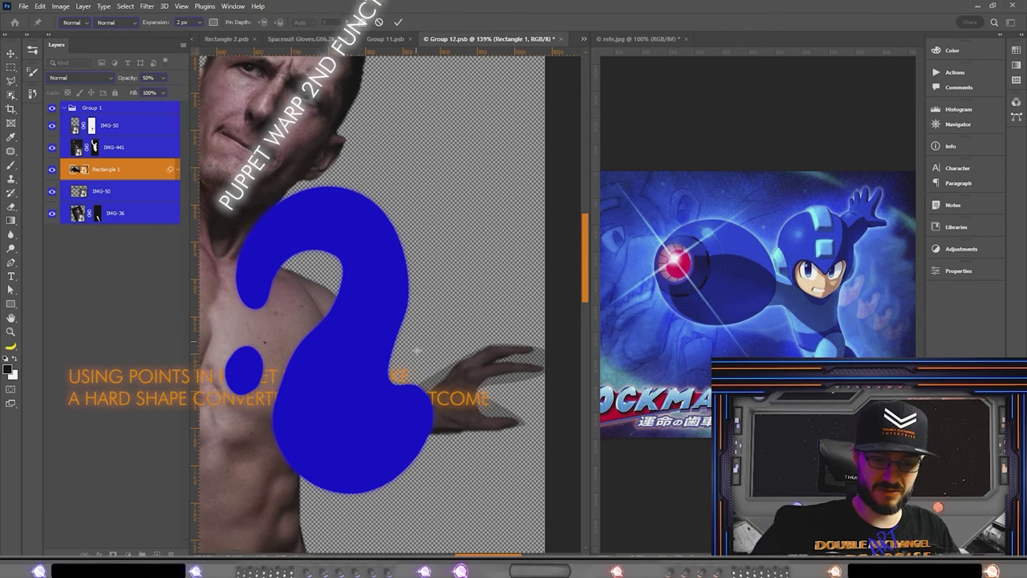
{"action": "left_click", "coordinate": [334, 365]}
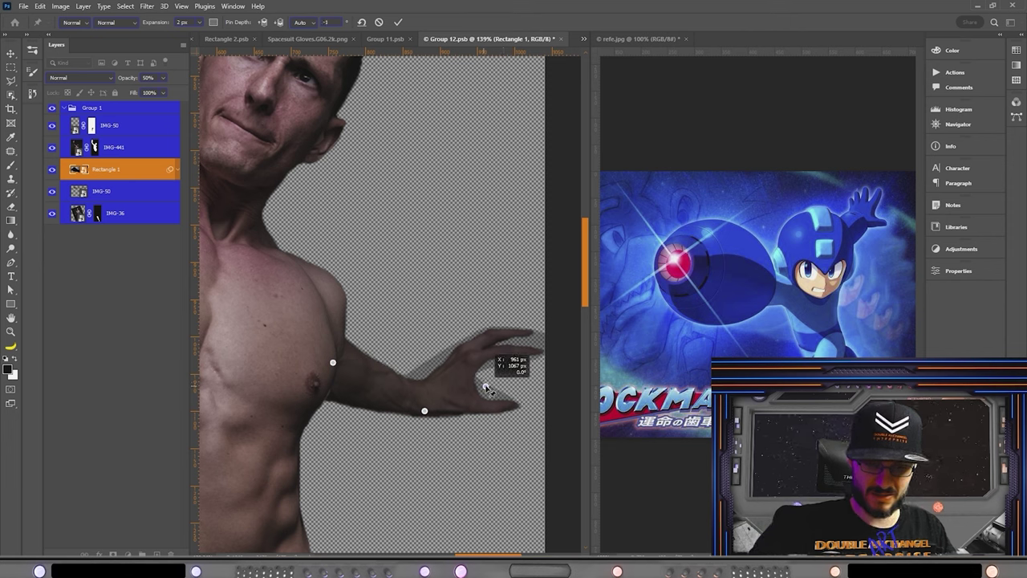
{"action": "scroll", "coordinate": [485, 388], "scroll_direction": "up", "scroll_amount": 3}
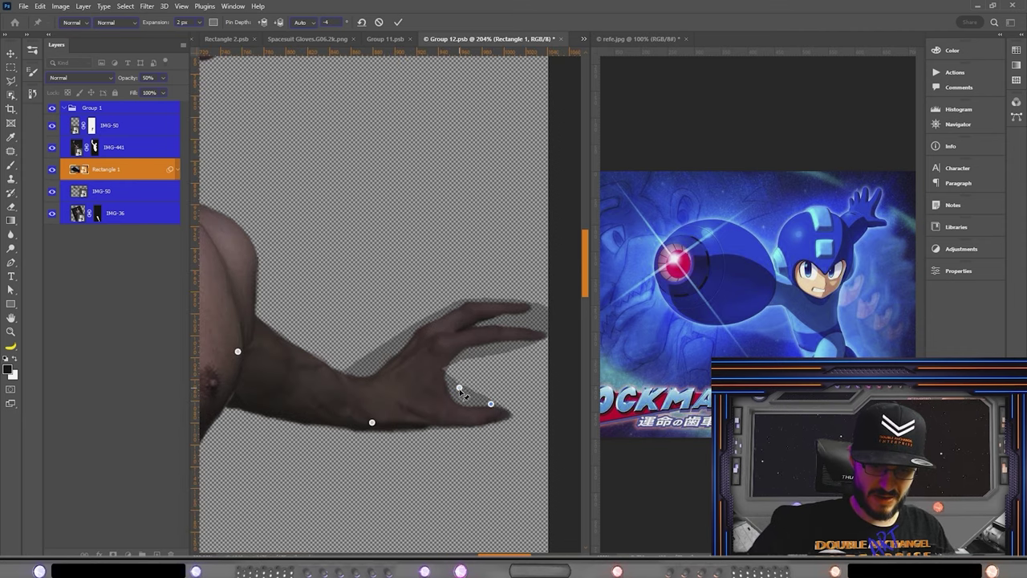
{"action": "left_click_drag", "start_coordinate": [460, 391], "coordinate": [463, 400]}
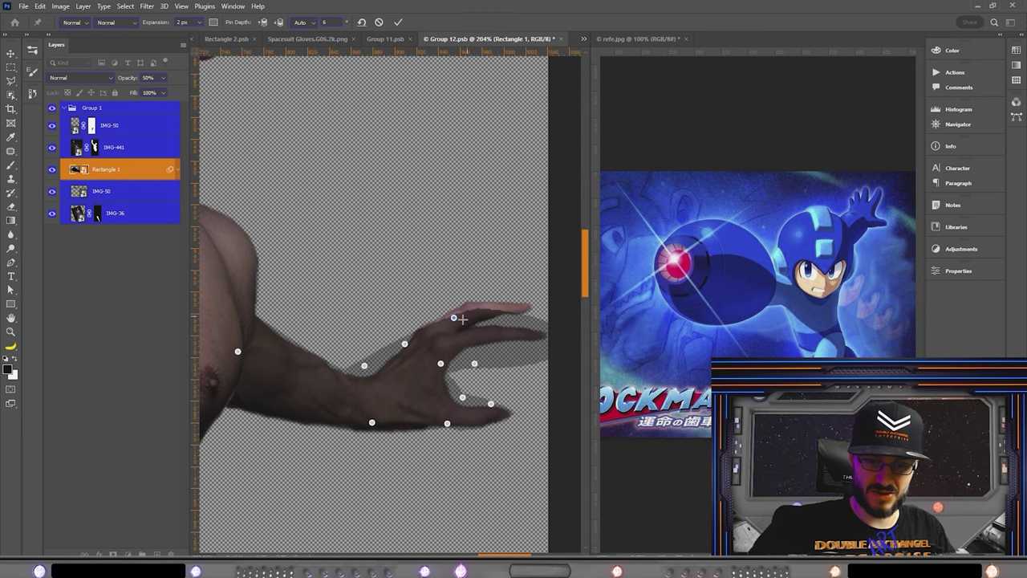
{"action": "scroll", "coordinate": [459, 319], "scroll_direction": "down", "scroll_amount": 1}
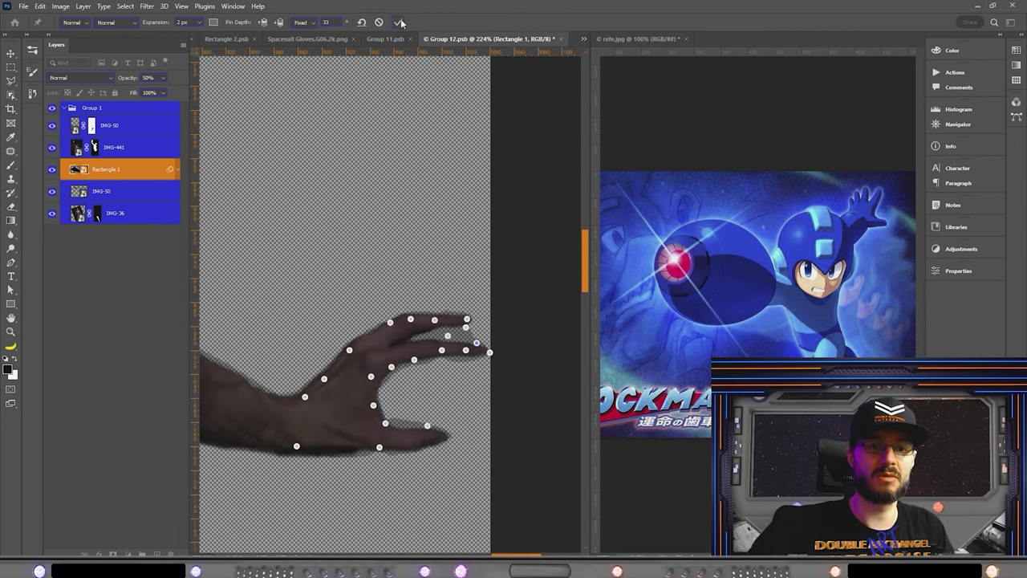
{"action": "left_click", "coordinate": [399, 23]}
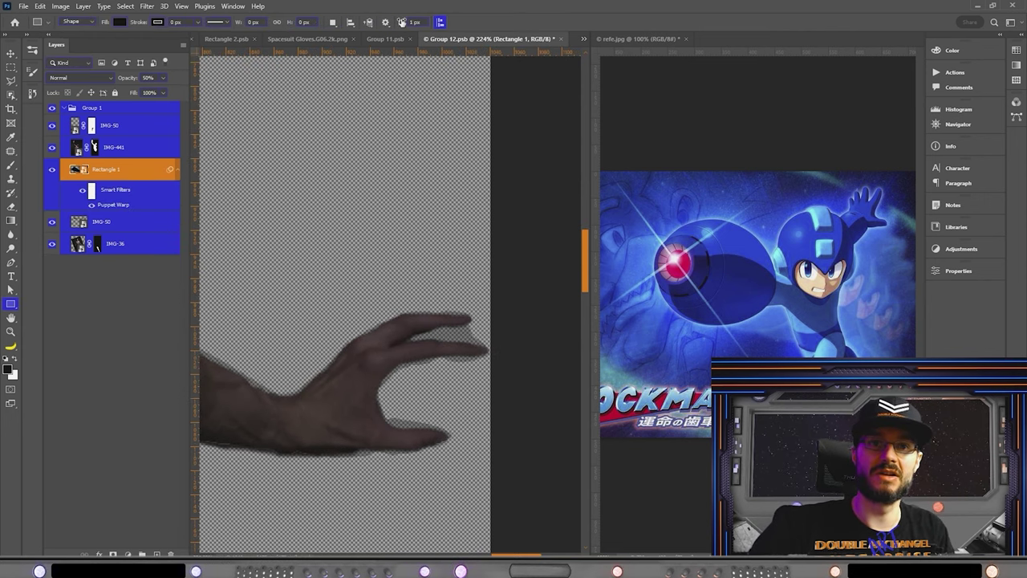
{"action": "key", "text": "b"}
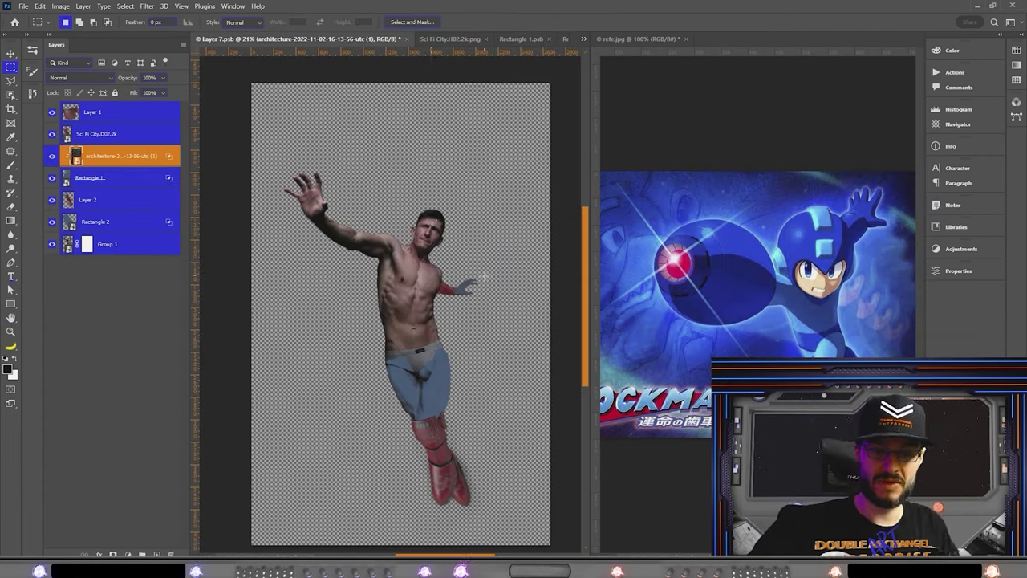
{"action": "left_click", "coordinate": [39, 6]}
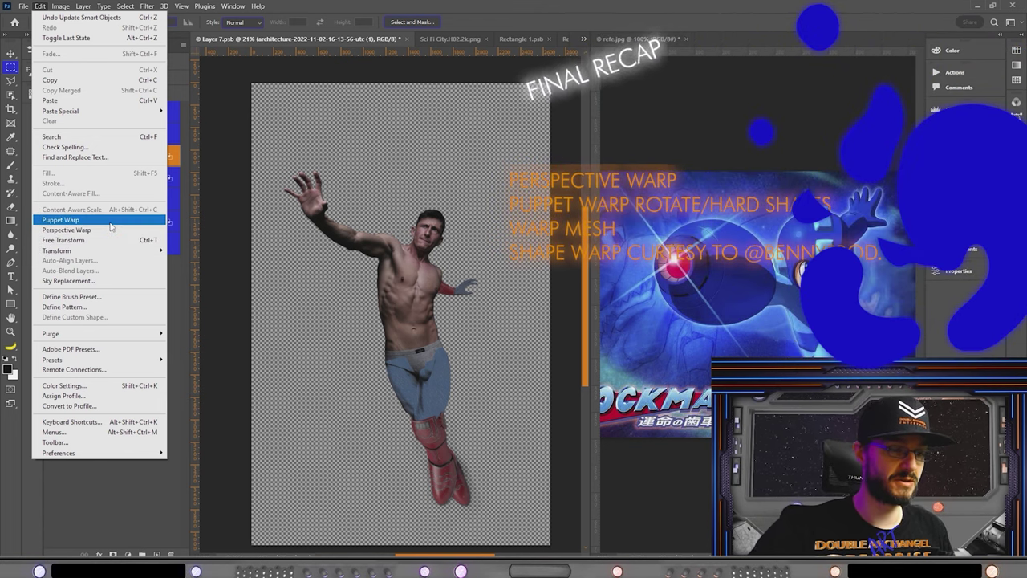
Dismiss the Edit commands list without applying a warp to Rectangle 3
{"action": "mouse_move", "coordinate": [113, 251]}
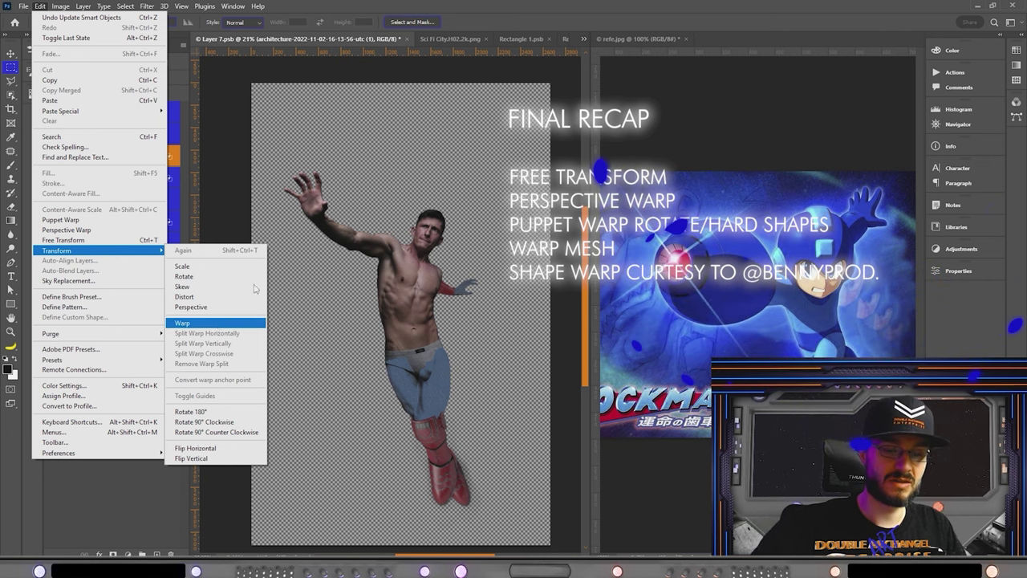
{"action": "left_click", "coordinate": [298, 289]}
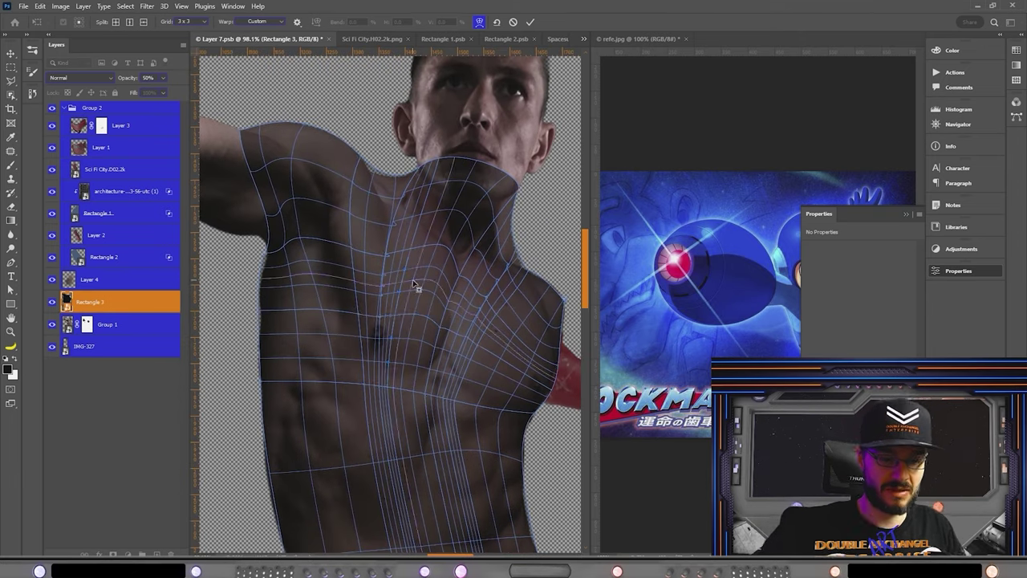
Commit the metal container's perspective warp, then free-transform it onto the arm as a cannon
{"action": "scroll", "coordinate": [489, 300], "scroll_direction": "up", "scroll_amount": 3}
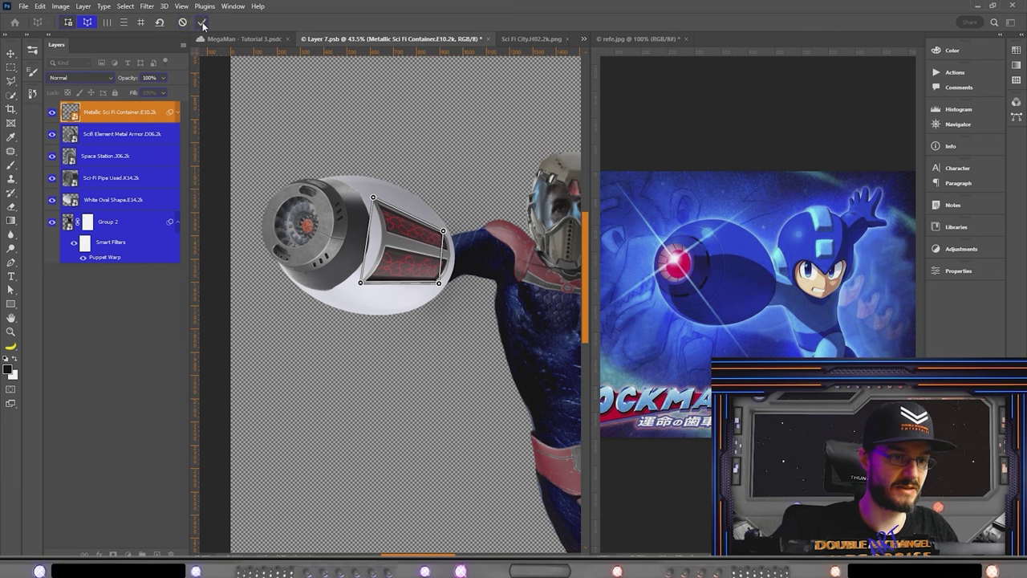
{"action": "left_click", "coordinate": [203, 24]}
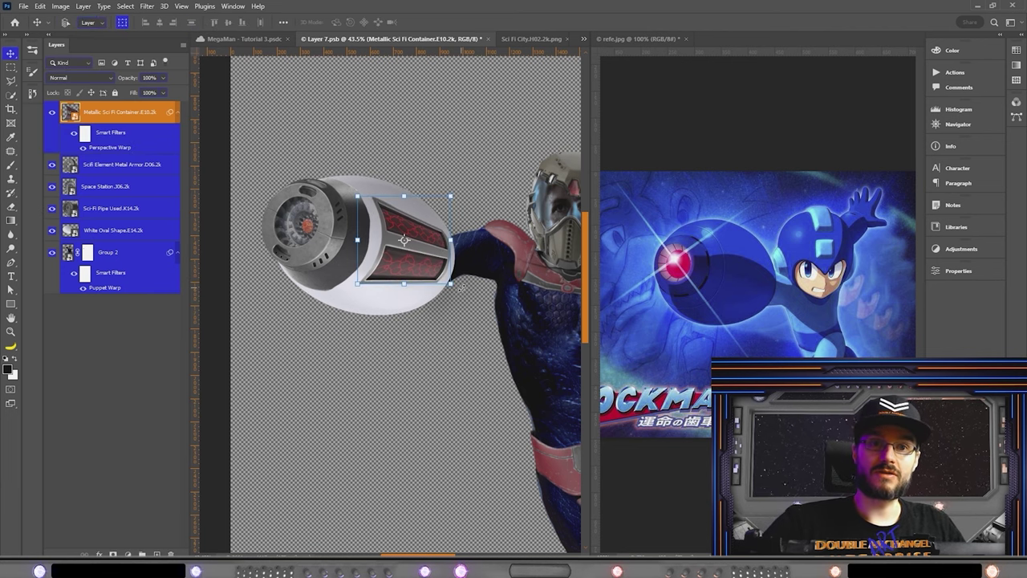
{"action": "scroll", "coordinate": [459, 287], "scroll_direction": "down", "scroll_amount": 3}
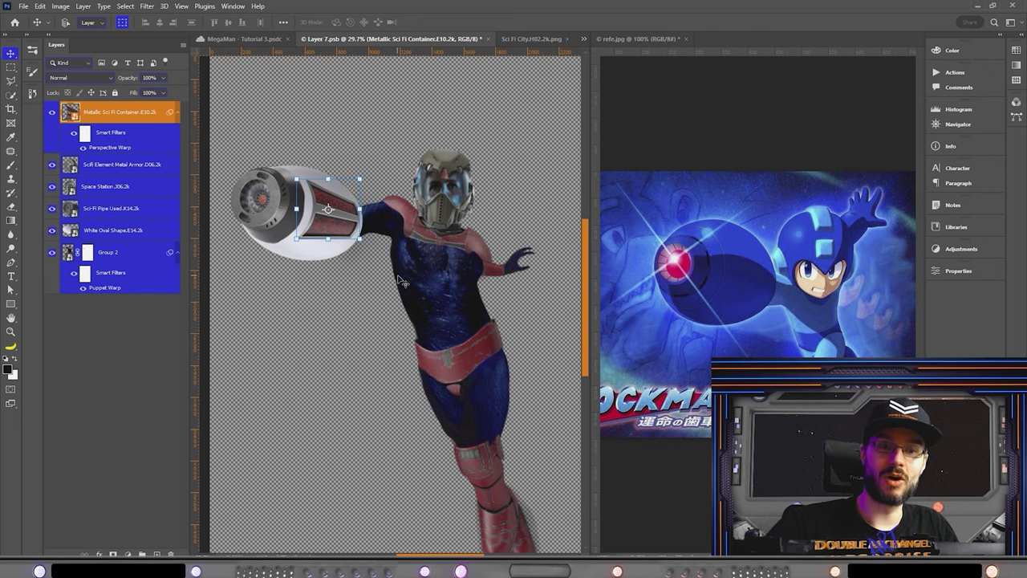
{"action": "key", "text": "ctrl+t"}
{"action": "left_click", "coordinate": [514, 23]}
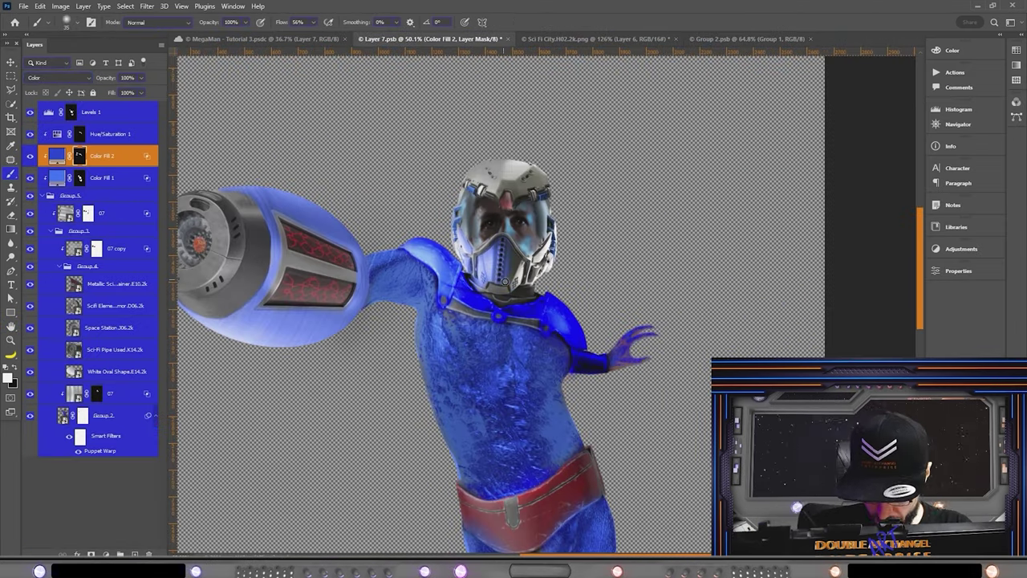
Scroll down to review the blue-suited, cannon-armed figure
{"action": "scroll", "coordinate": [574, 185], "scroll_direction": "down", "scroll_amount": 5}
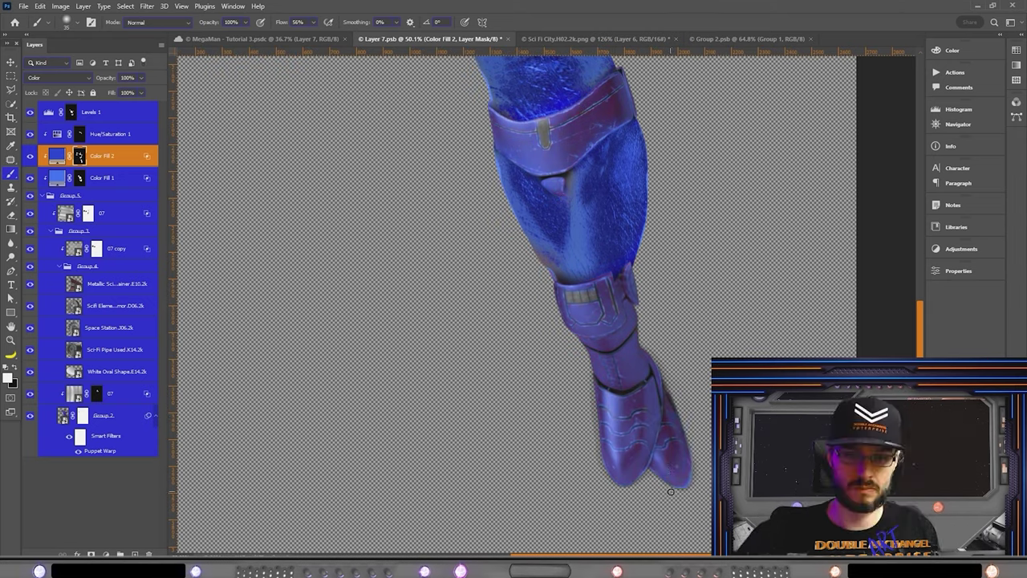
{"action": "scroll", "coordinate": [671, 491], "scroll_direction": "down", "scroll_amount": 3}
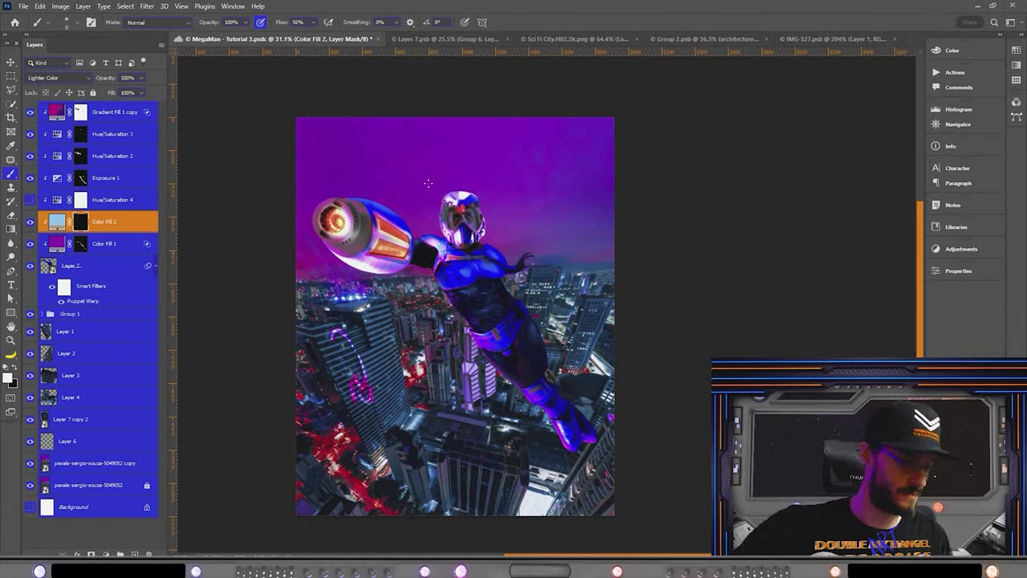
View the city composite at 100% zoom
{"action": "key", "text": "ctrl+1"}
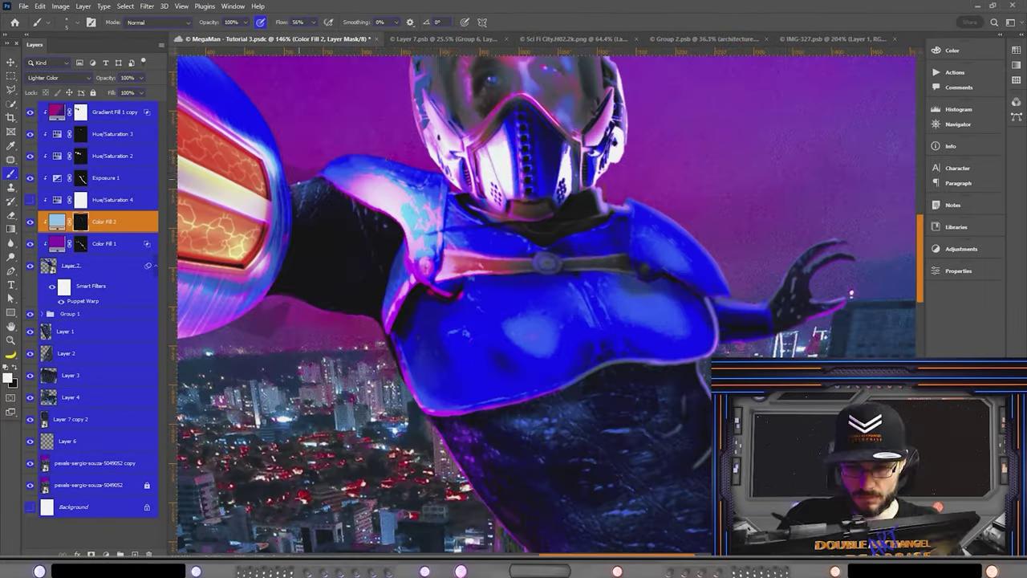